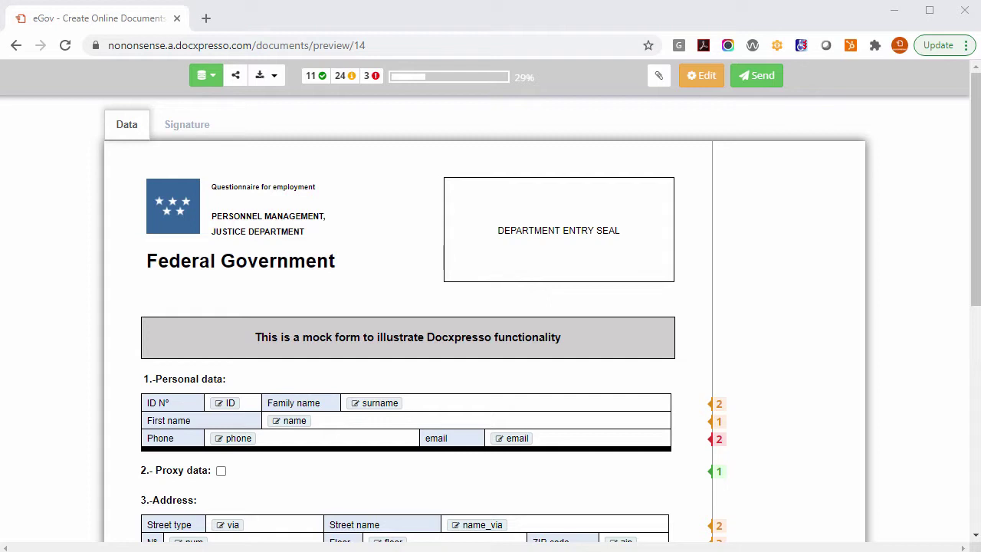
Step: Enter the applicant's State ID, family name, first name, phone and e-mail, and add another personal-data block
click(234, 410)
text(X)
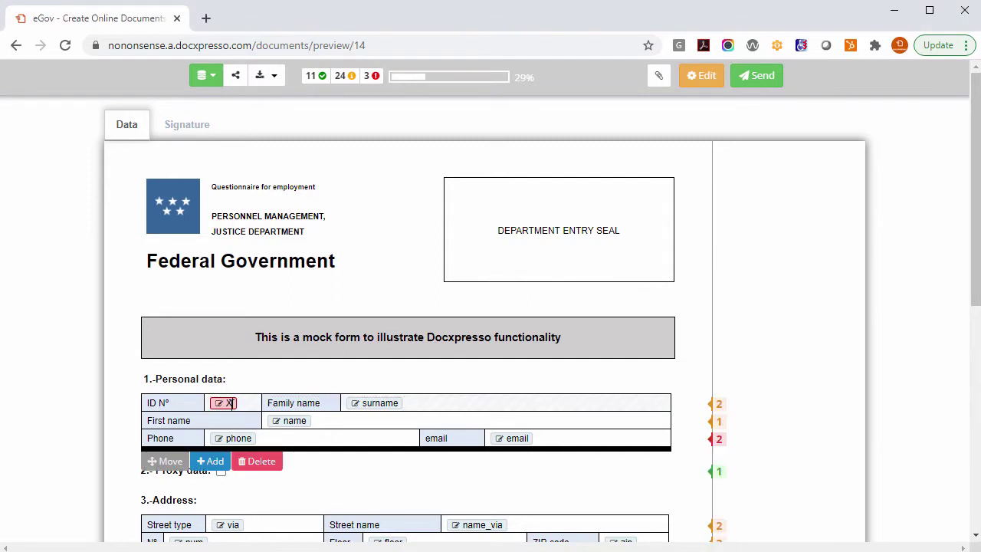
text(45389)
key(Tab)
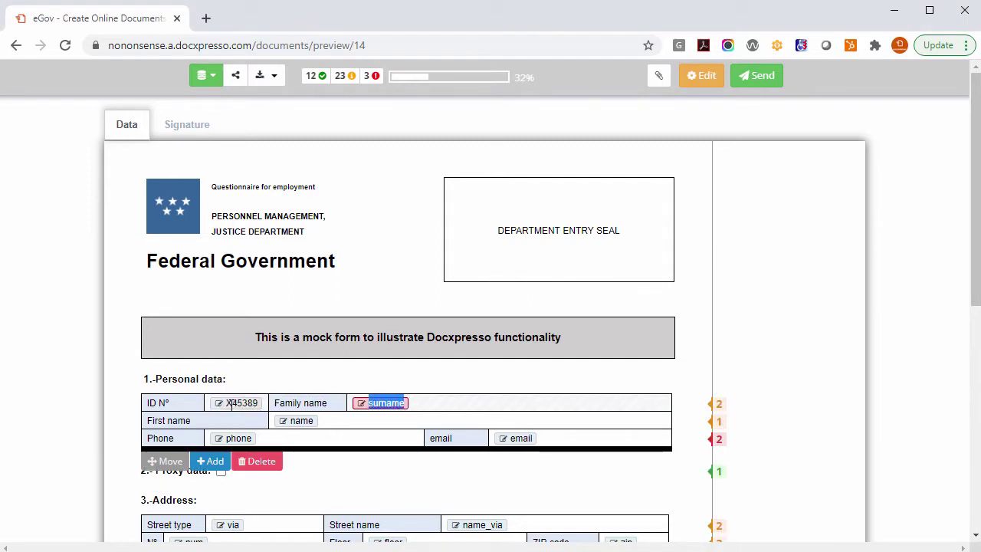
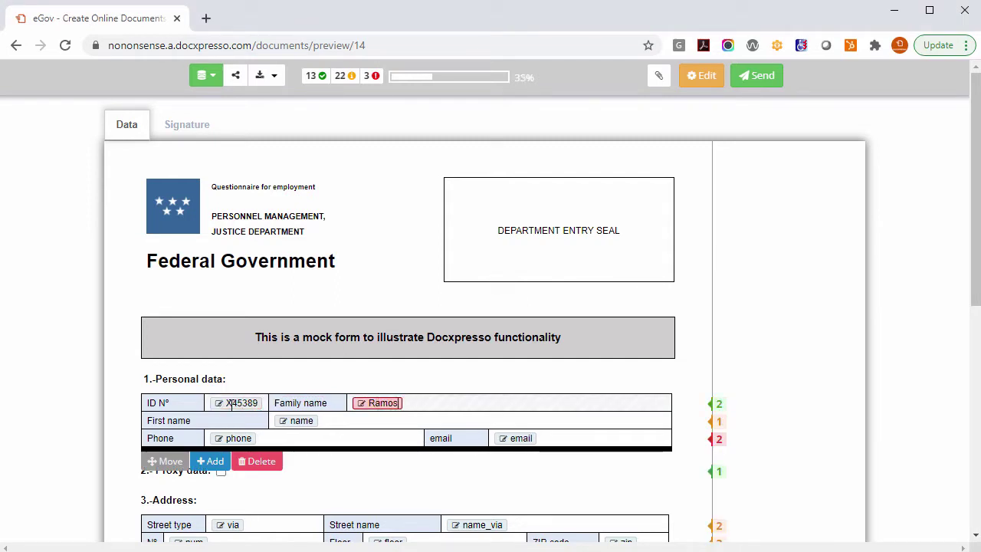
key(Tab)
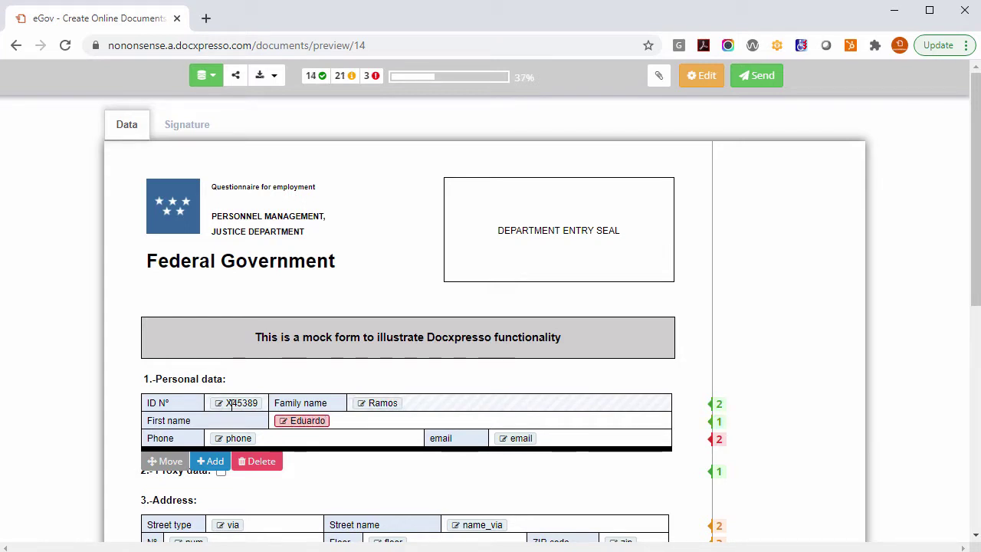
key(Tab)
text(9)
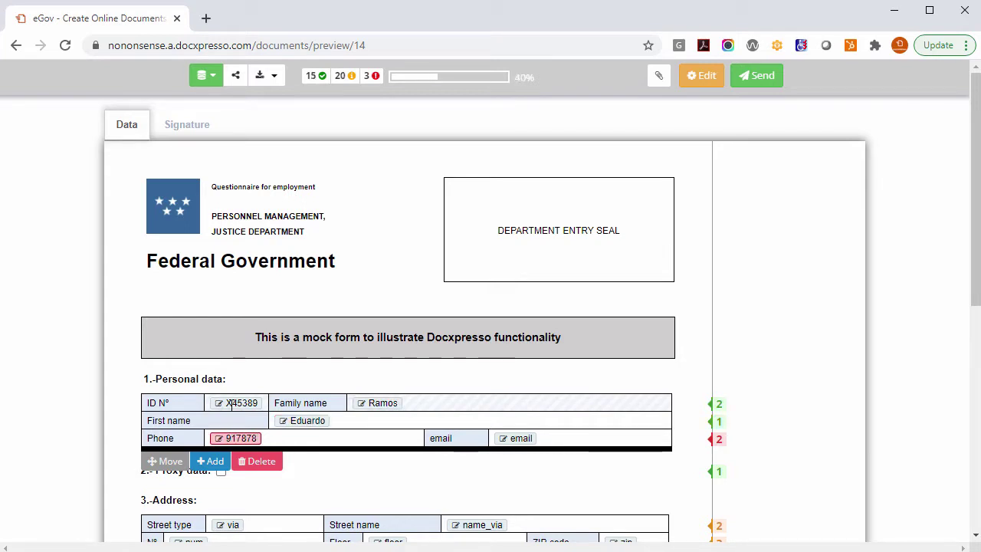
key(Tab)
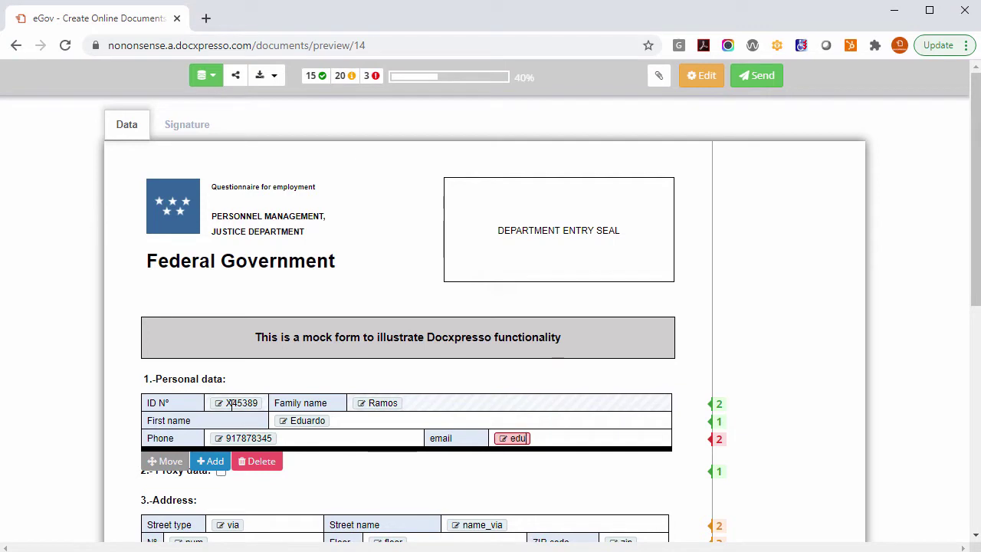
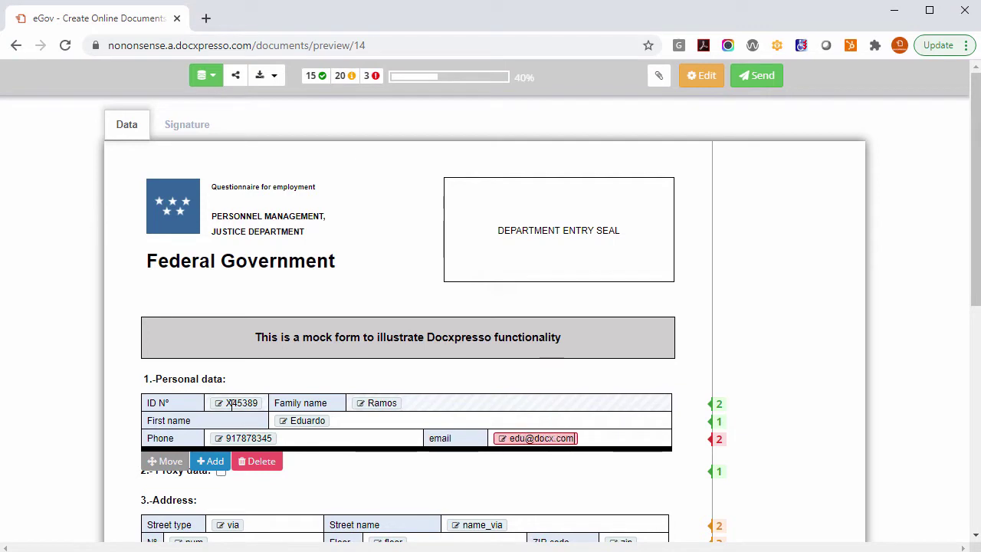
click(216, 461)
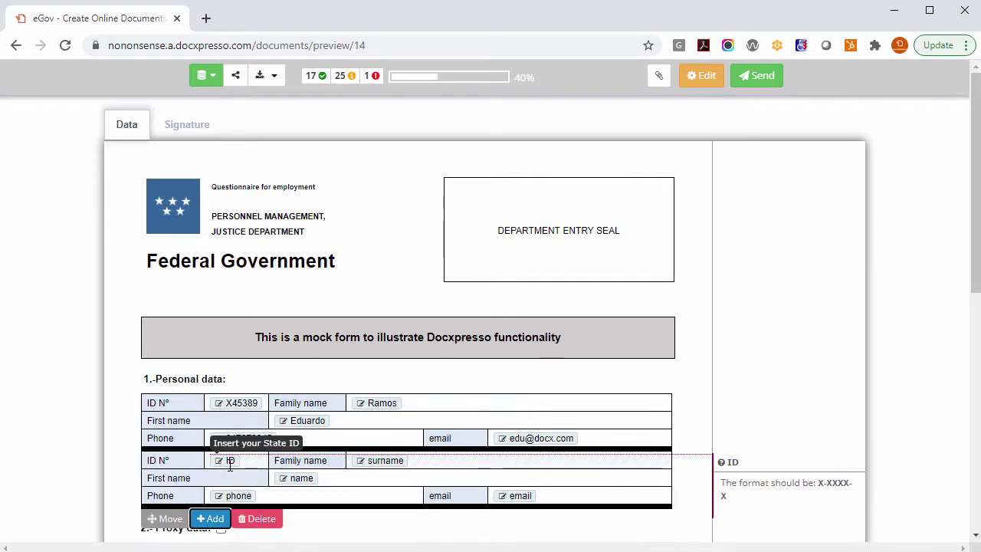
Step: Type an ID into the second personal-data block, then delete that block
click(230, 461)
text(W4576)
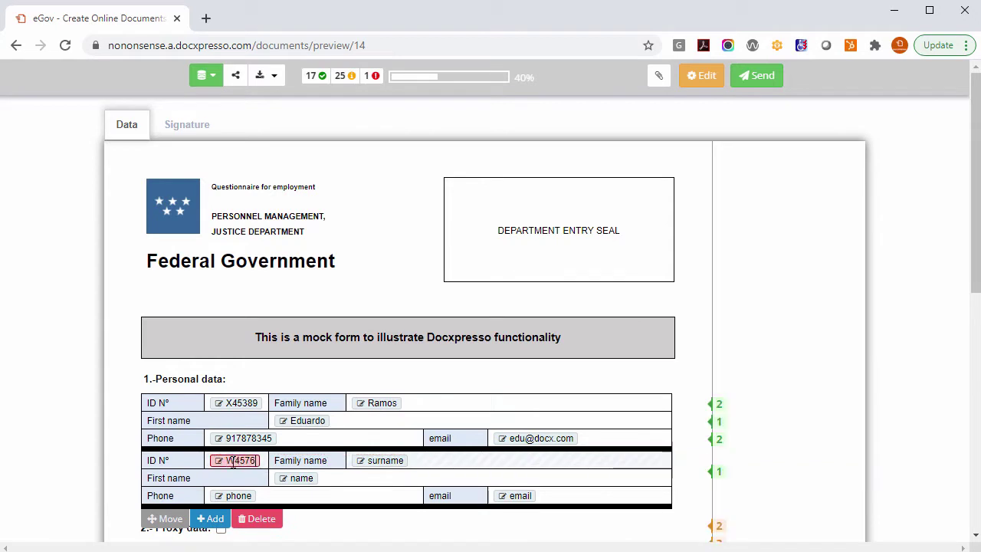
text(77676)
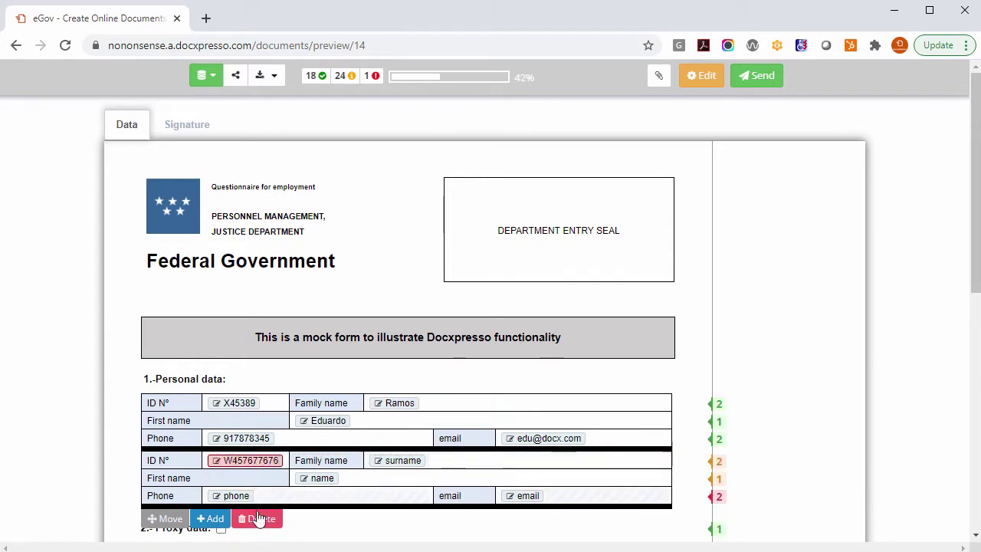
click(259, 521)
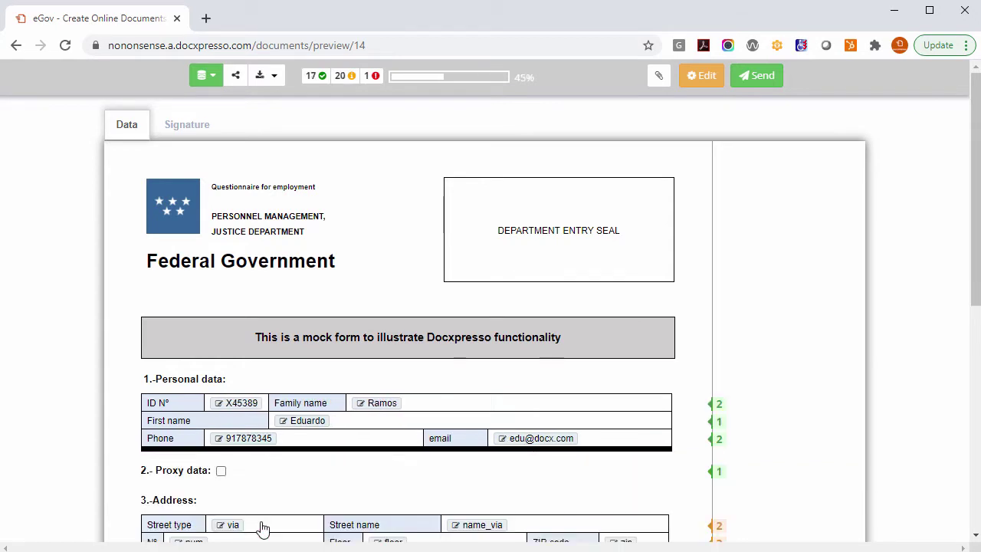
Step: Tick Proxy data to reveal the representative fields, then untick it again
click(221, 472)
scroll(230, 483, down, 2)
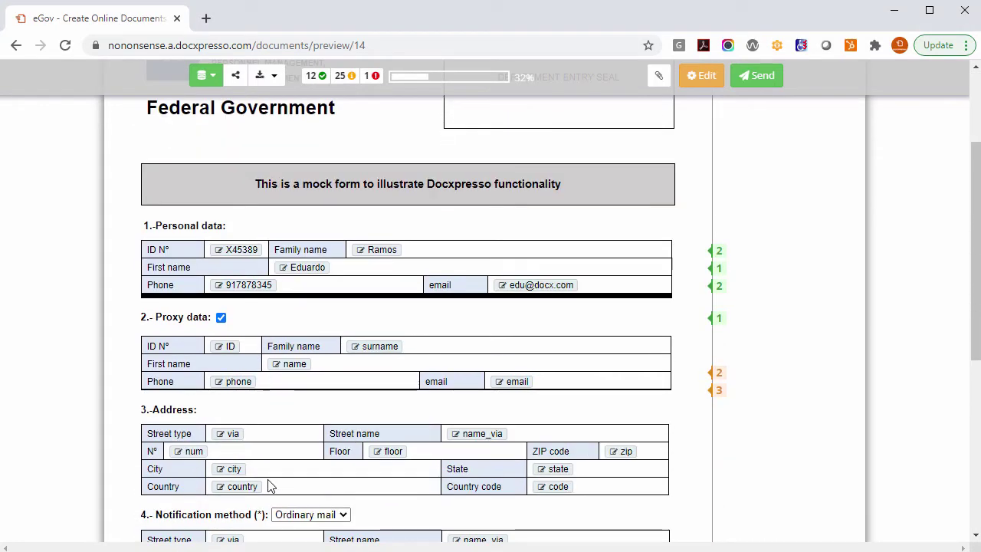
click(220, 318)
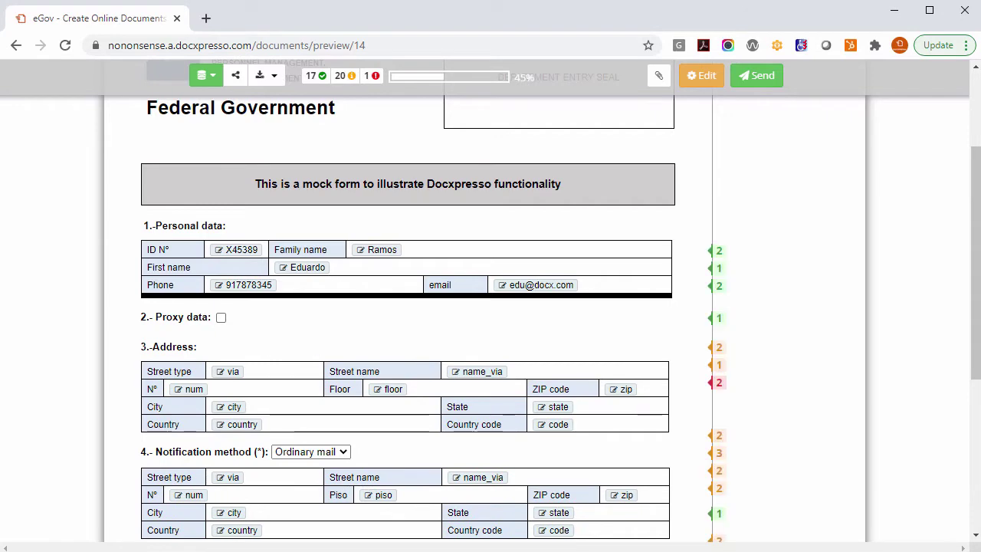
scroll(221, 318, up, 2)
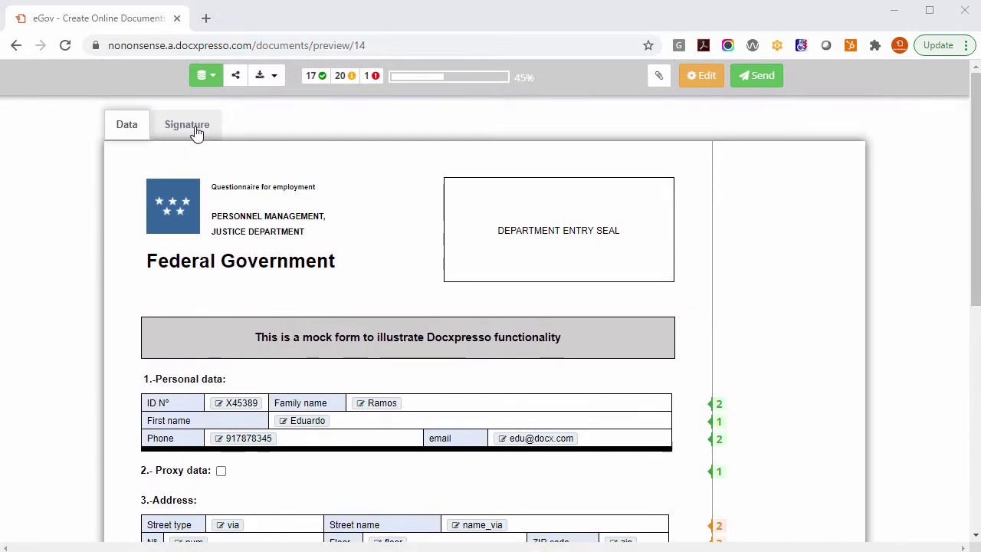
Step: On the Signature section, set the signing date to 18/11/2020
click(191, 126)
scroll(279, 206, down, 3)
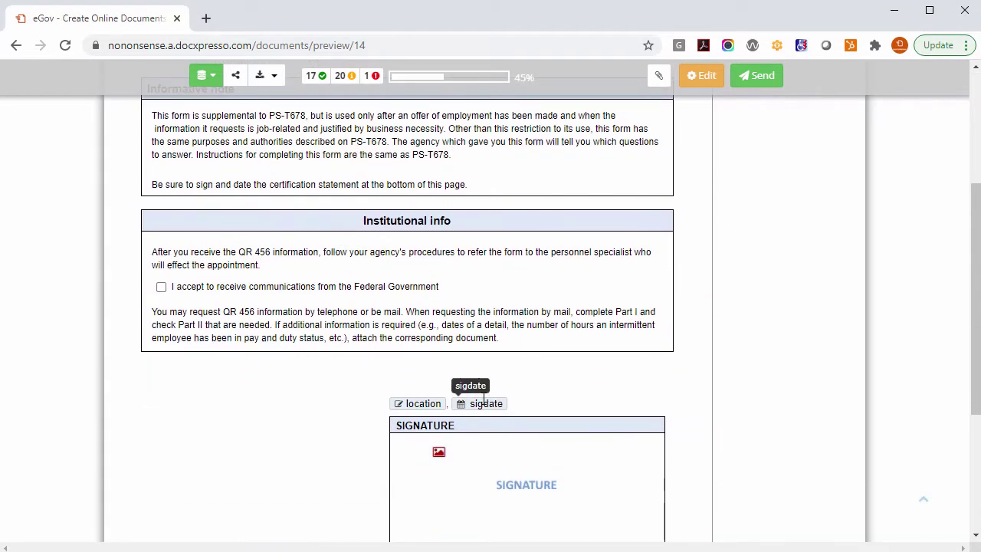
click(489, 403)
click(533, 326)
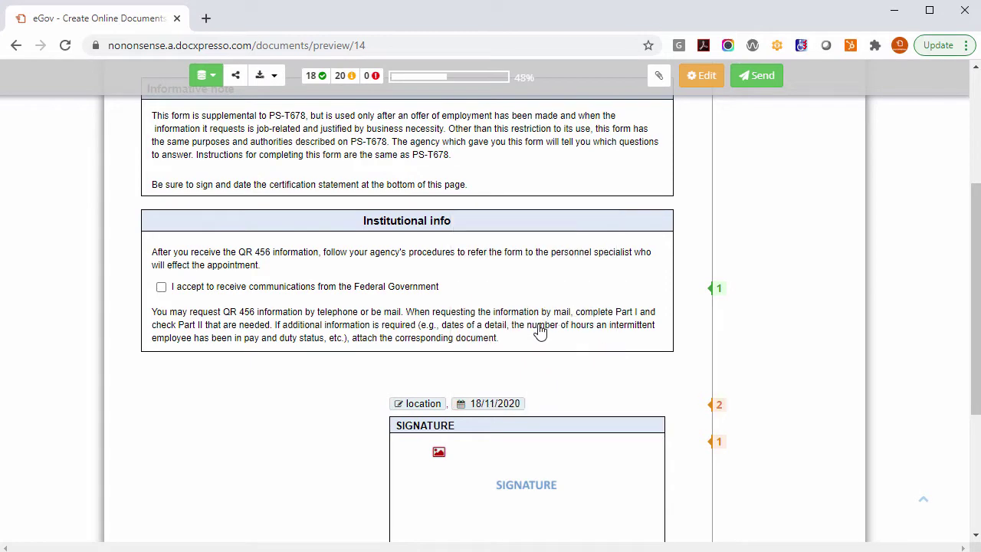
Step: Draw a handwritten signature and save it into the SIGNATURE box
scroll(537, 331, down, 2)
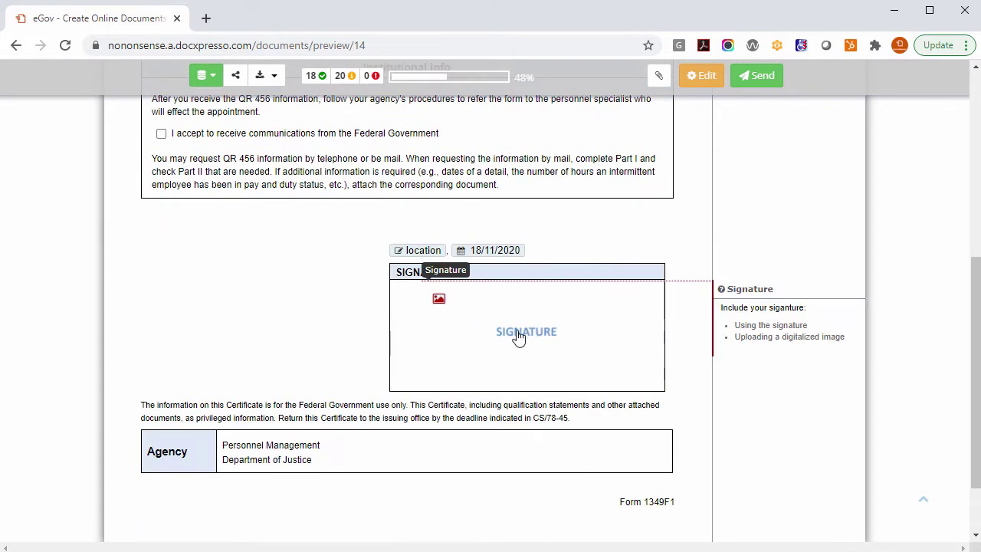
click(518, 337)
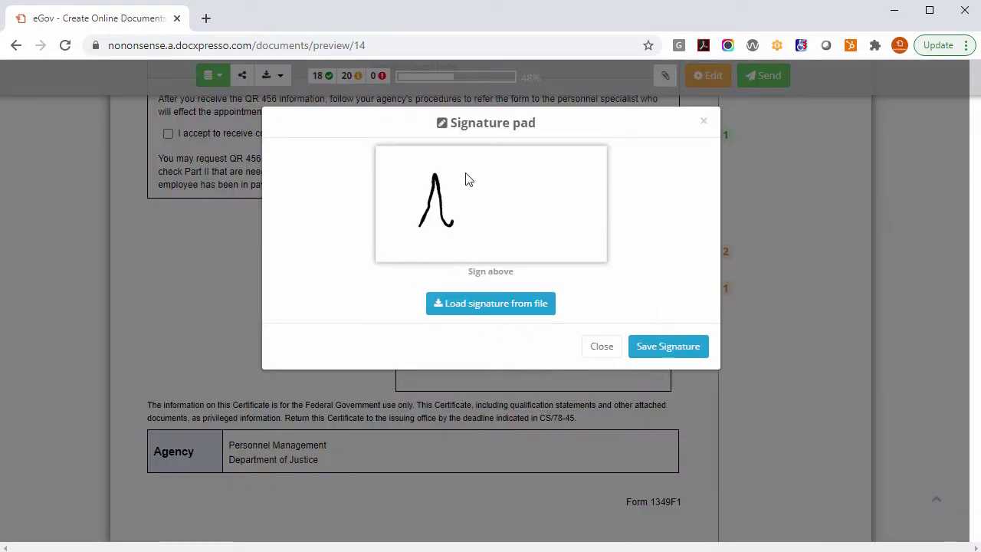
drag(469, 179, 531, 228)
click(649, 347)
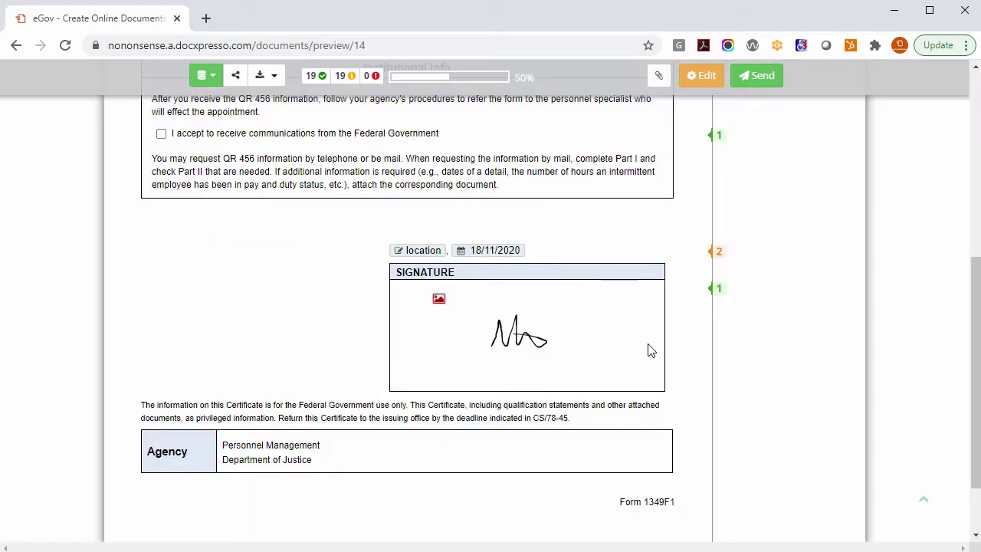
Step: Mark the IVIMA M-567 form and the foreign-aliens residence certificate as attached
click(658, 76)
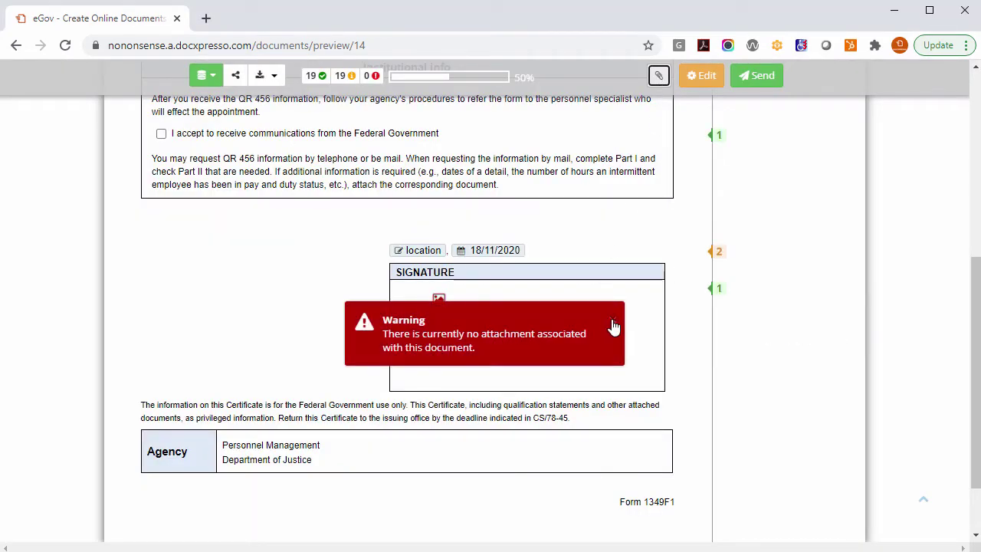
click(613, 322)
scroll(685, 324, up, 10)
click(125, 125)
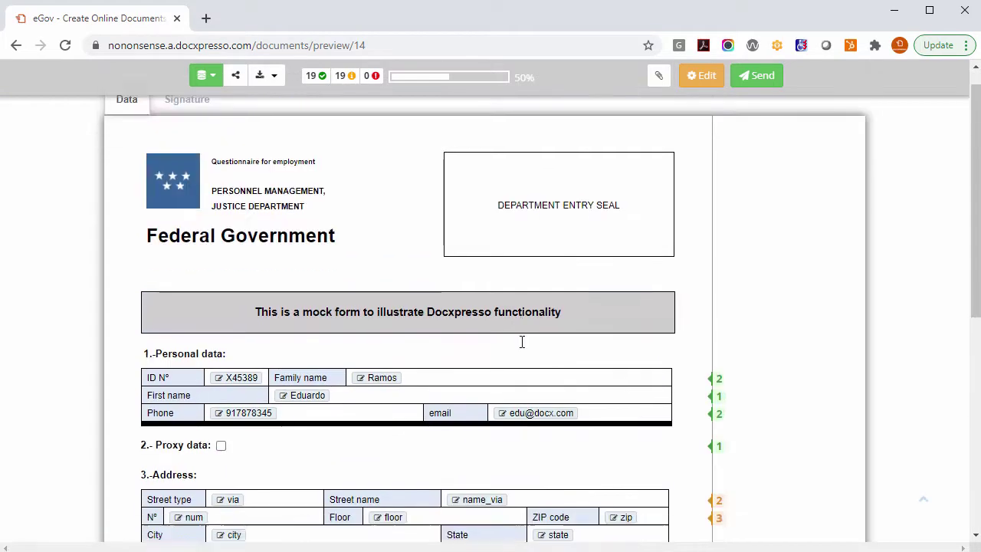
scroll(522, 342, down, 6)
click(497, 307)
click(497, 350)
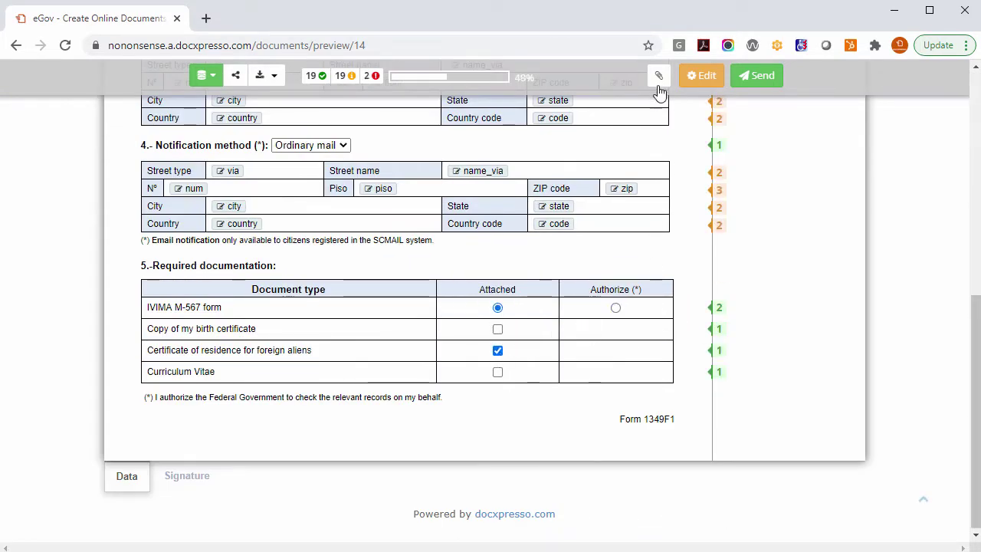
Step: Upload a PDF for both the IVIMA Form and the Certificate of residence
click(658, 76)
click(442, 159)
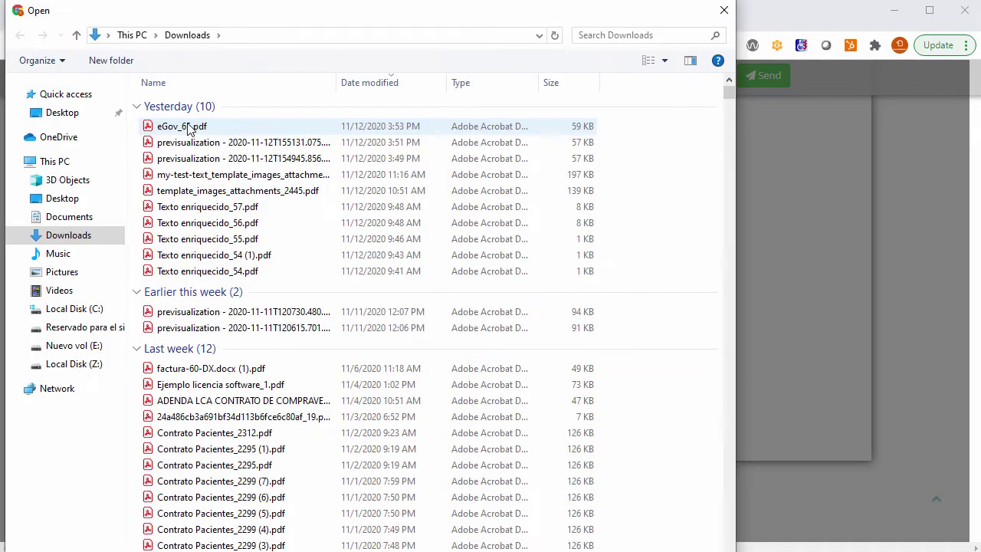
double_click(192, 140)
click(436, 206)
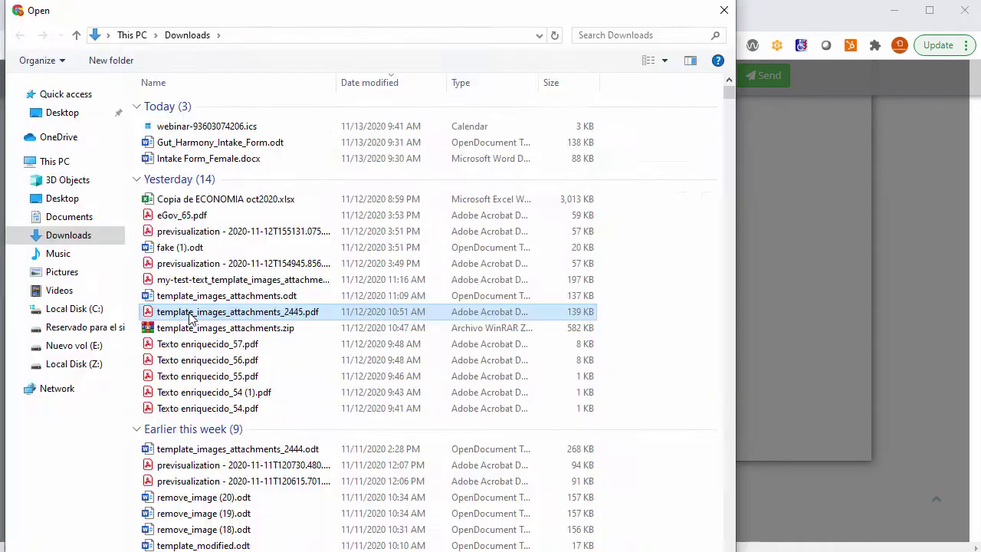
double_click(223, 311)
click(675, 268)
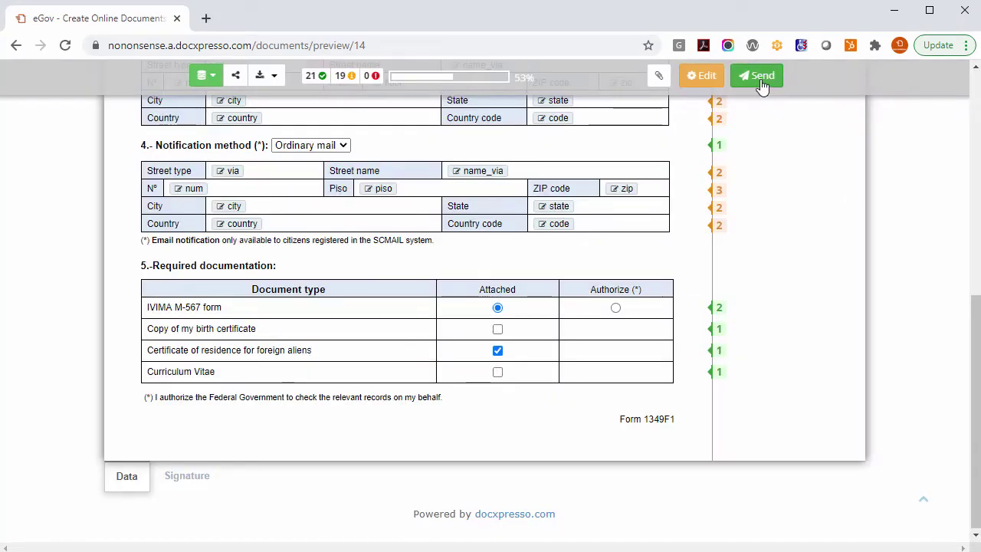
Step: Submit the questionnaire, download the generated eGov PDF and view it
click(763, 86)
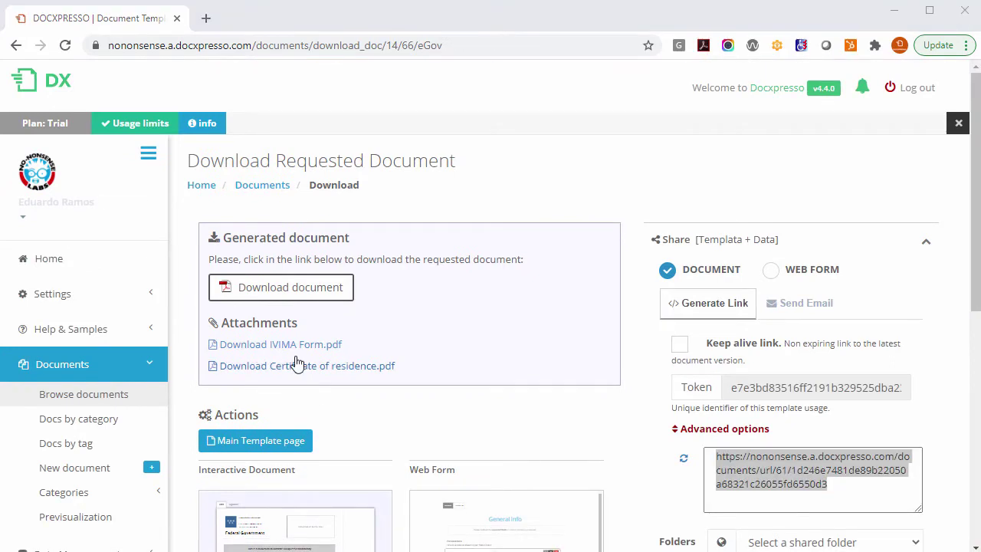
click(291, 297)
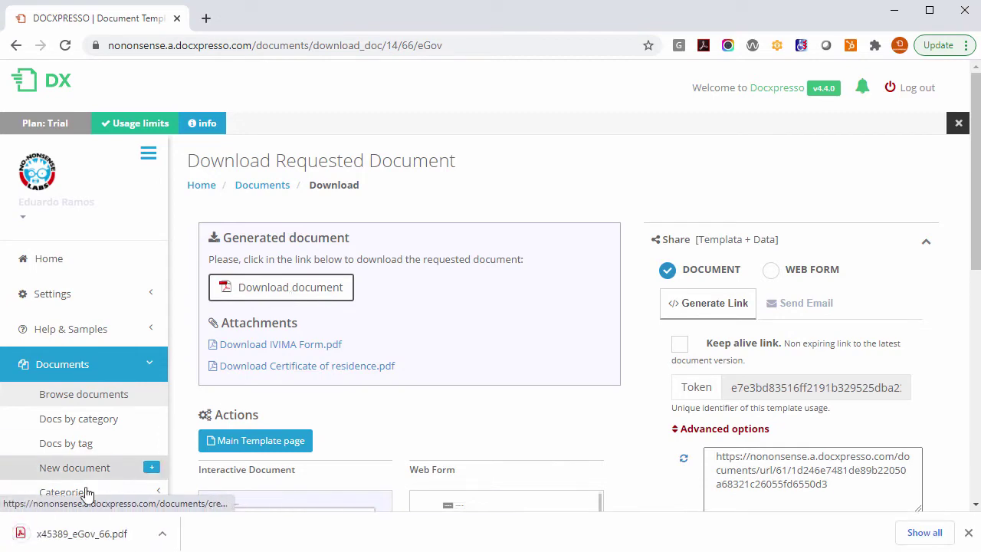
click(98, 544)
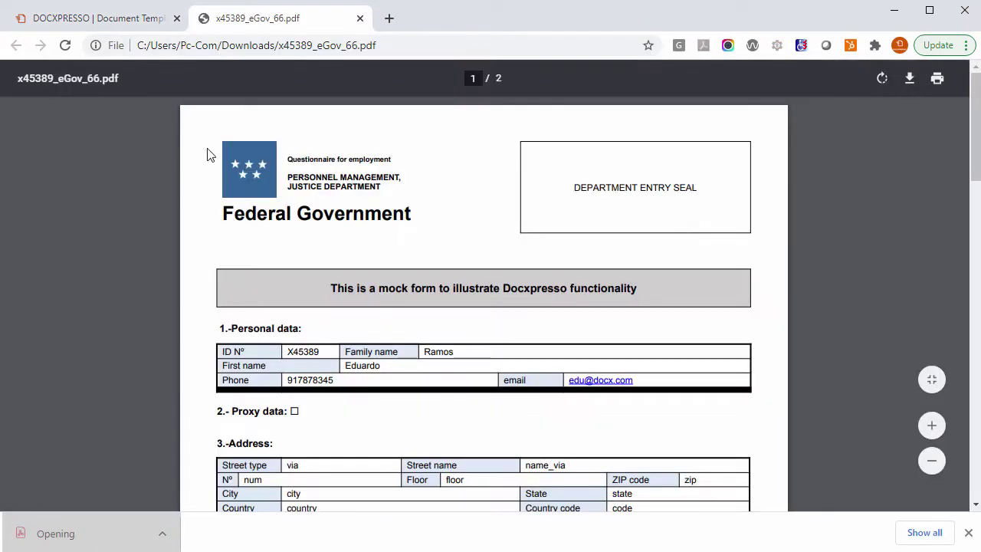
key(ctrl+w)
Step: Download the Certificate of residence.pdf attachment and select the document's share link URL
click(319, 369)
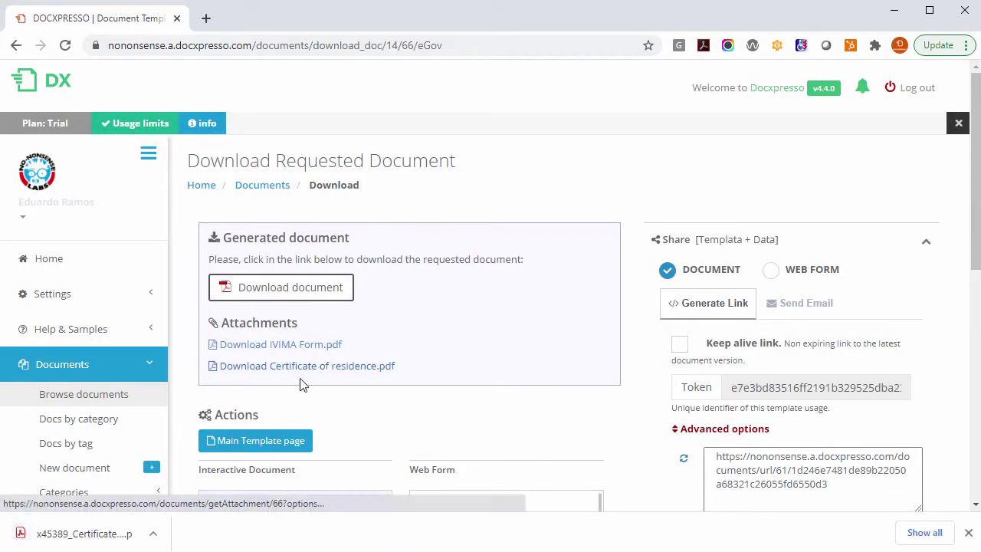
click(819, 484)
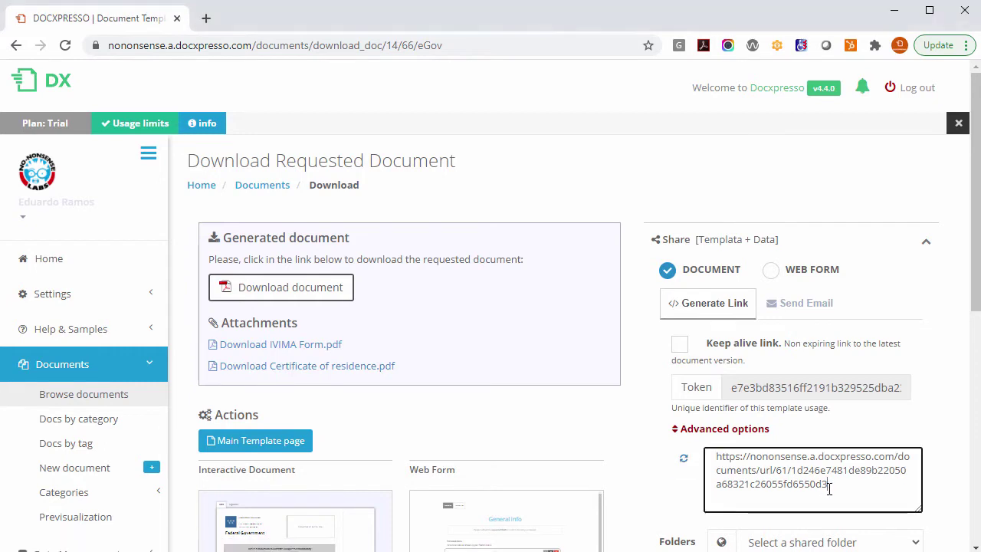
drag(828, 488, 718, 457)
key(ctrl+c)
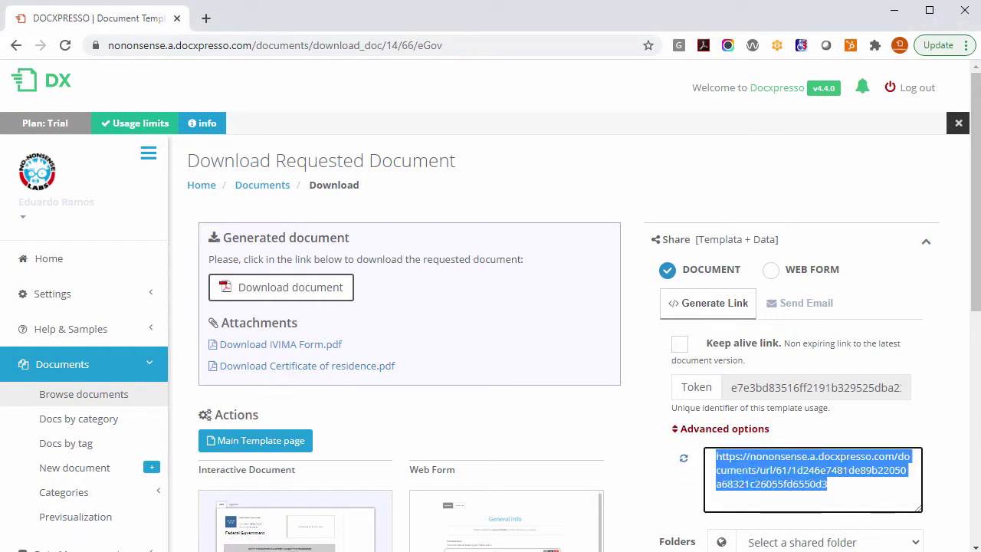
key(alt+Tab)
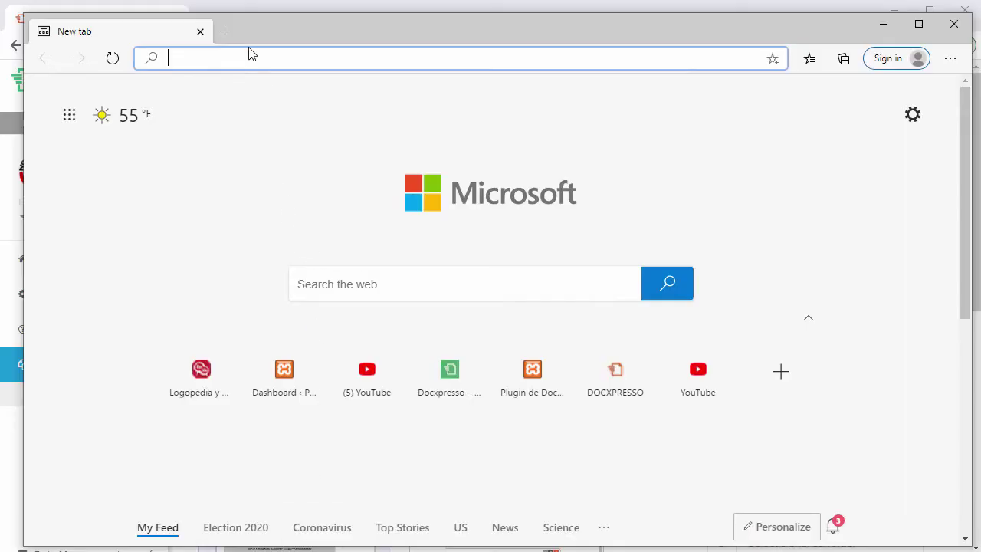
Step: Load the copied share link in Edge to view the restored questionnaire, then close the window
key(ctrl+v)
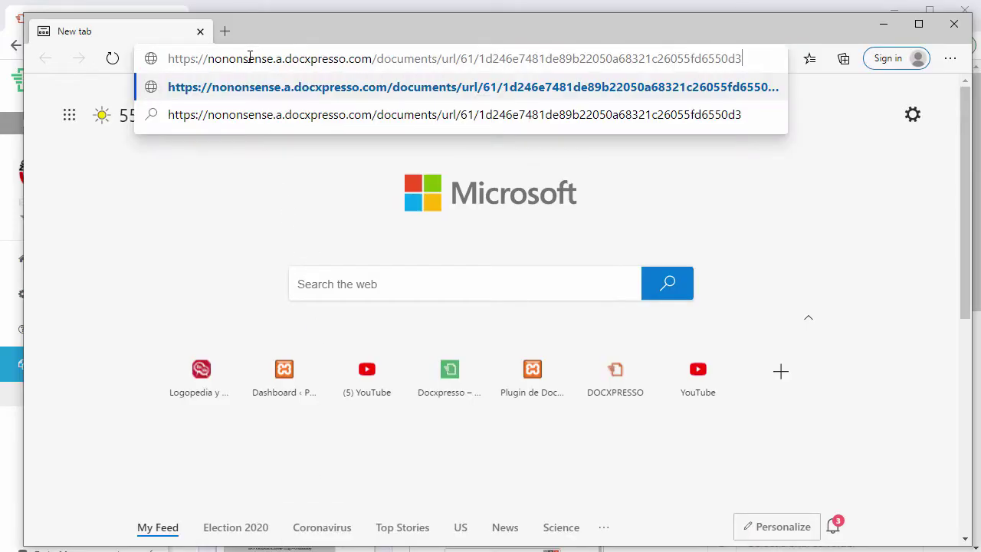
key(Return)
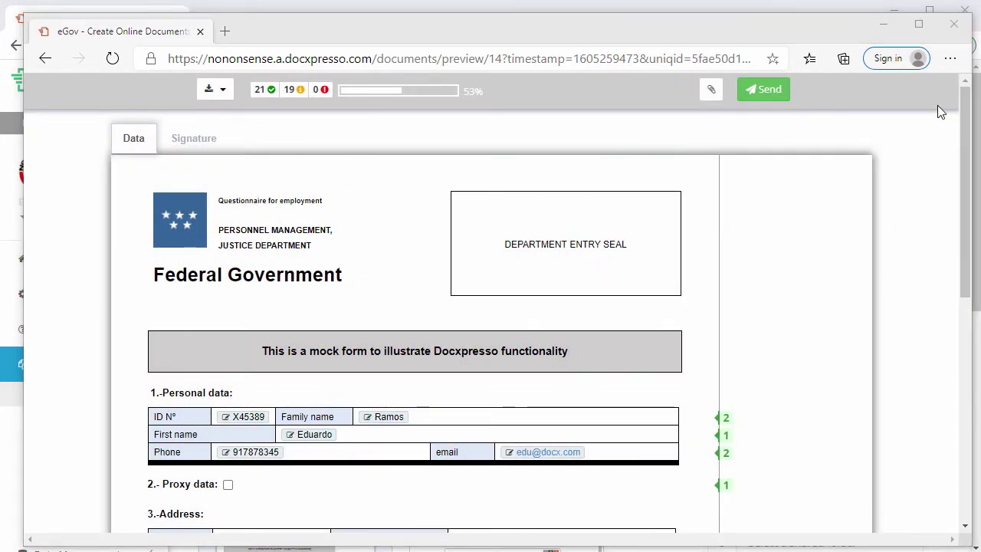
click(954, 24)
Step: Export the eGov template's stored data to Excel from Data Management
scroll(337, 293, down, 4)
scroll(337, 294, down, 2)
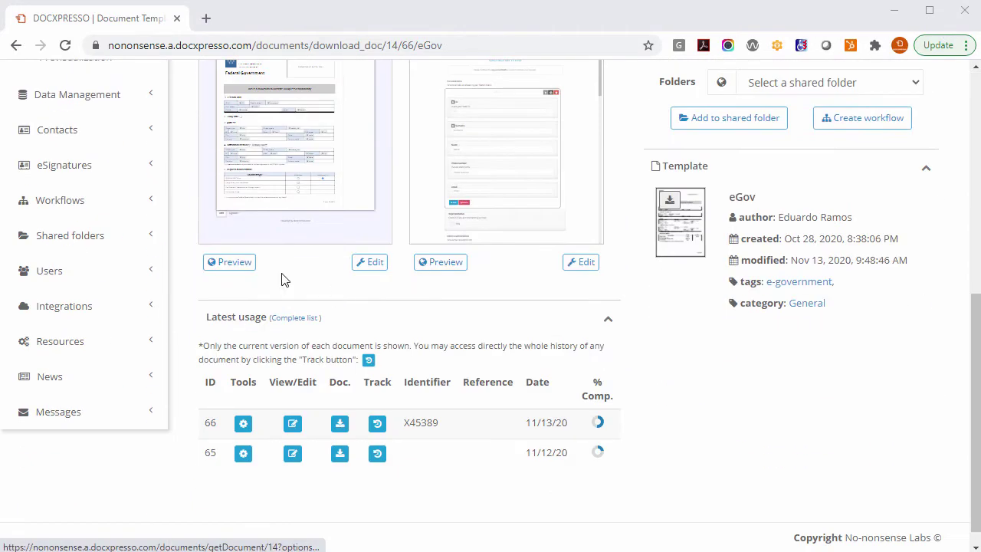
click(61, 95)
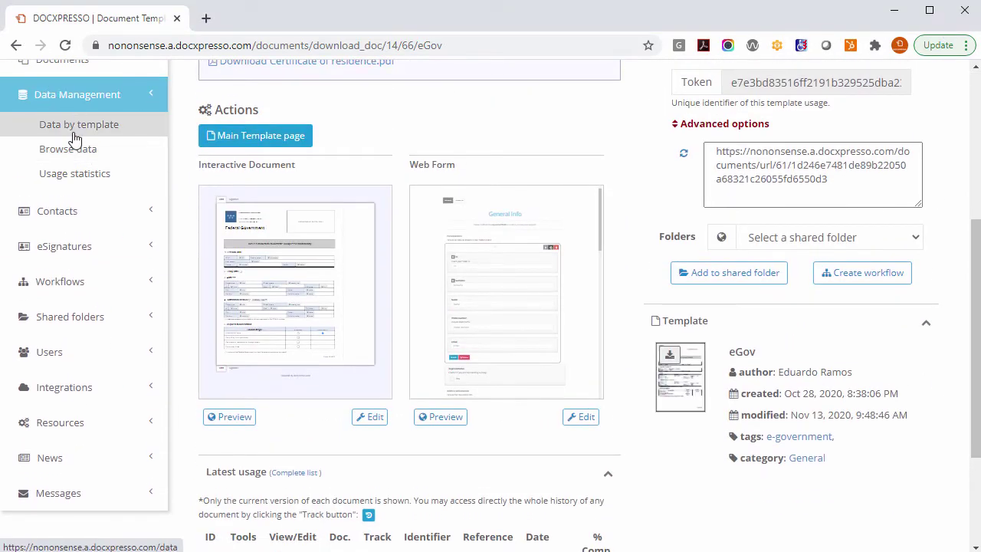
click(71, 125)
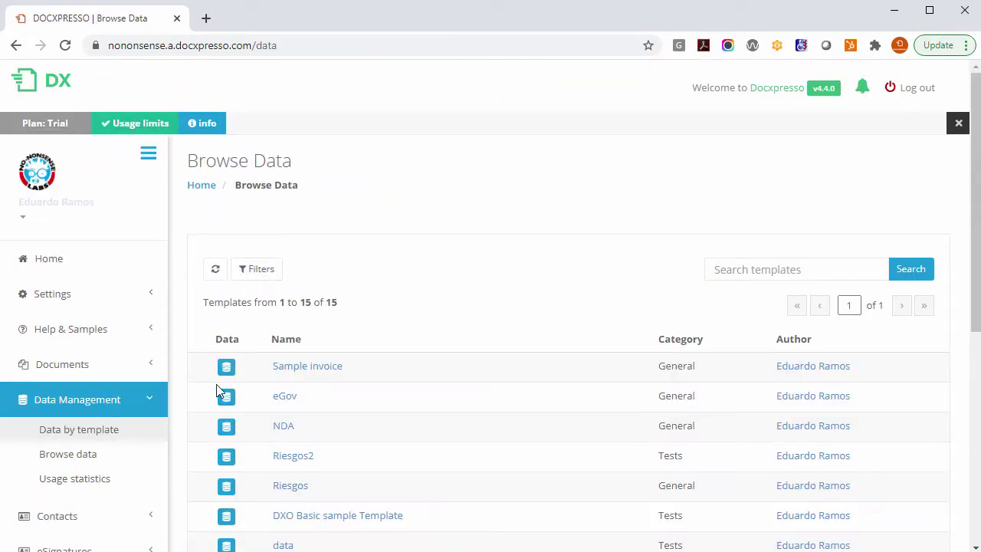
click(226, 395)
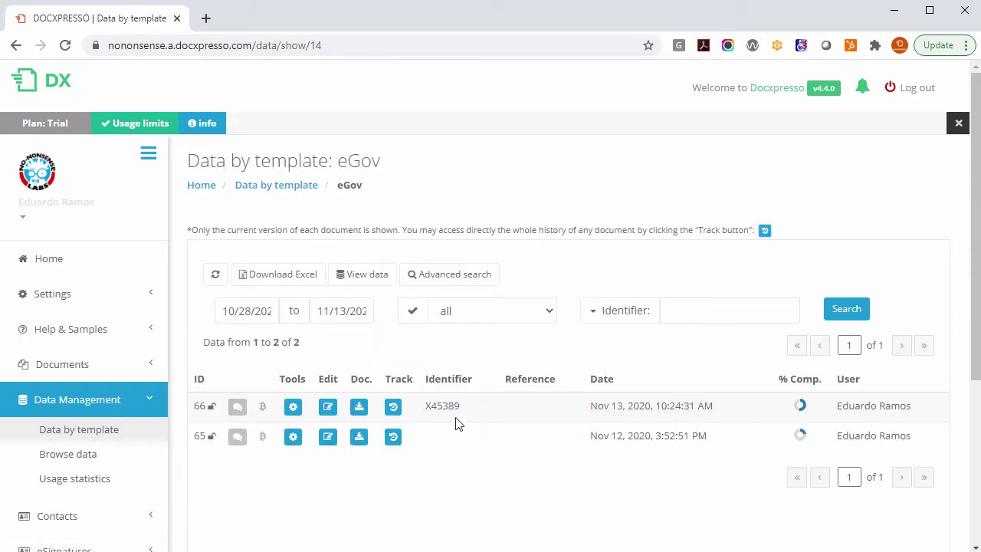
click(283, 277)
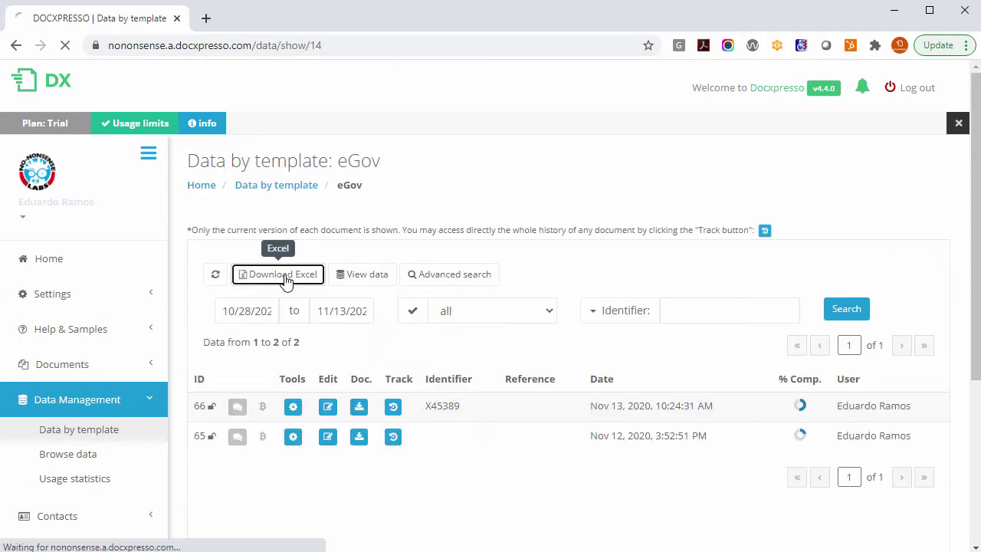
Step: Edit the latest eGov entry so the family name reads Ramos Torres, and resubmit
click(327, 406)
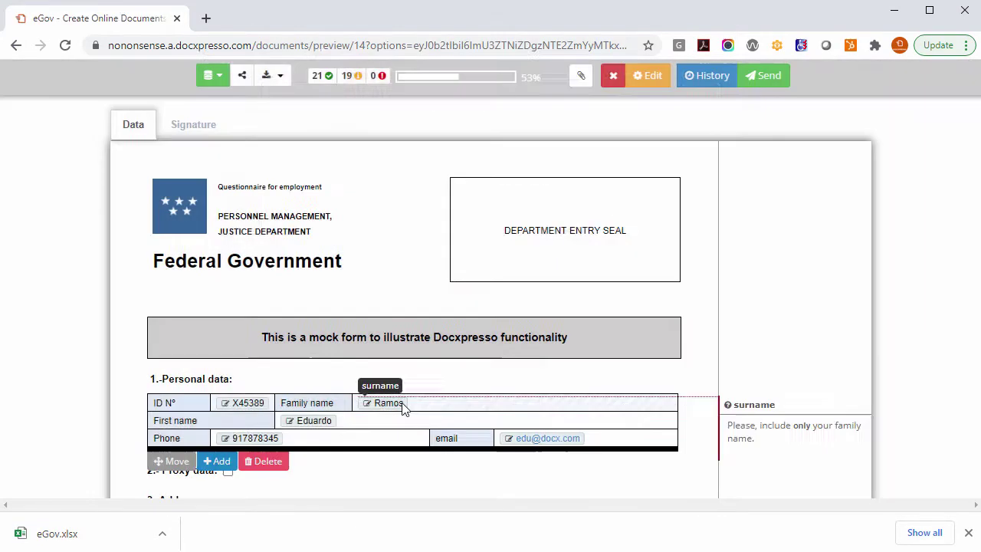
click(385, 406)
text(Torres)
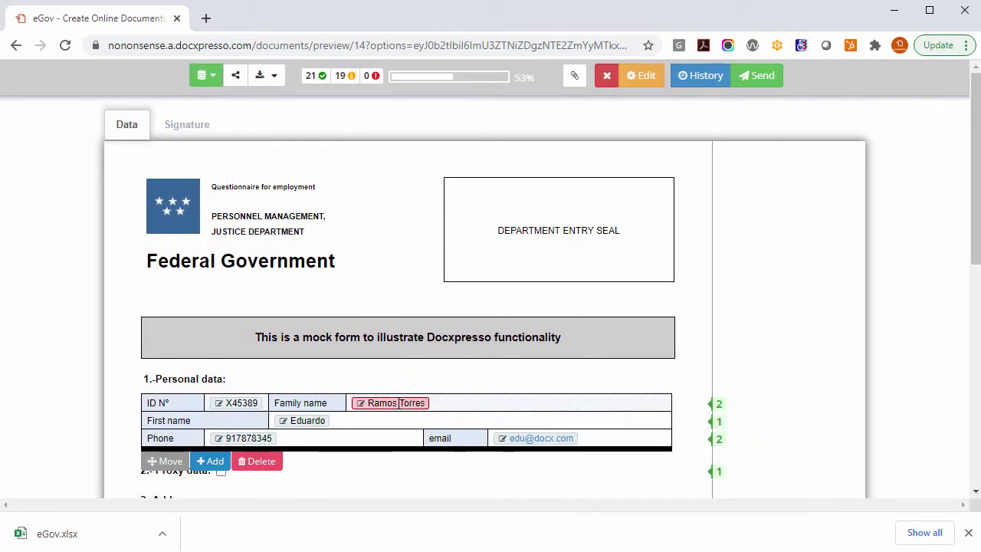
click(755, 83)
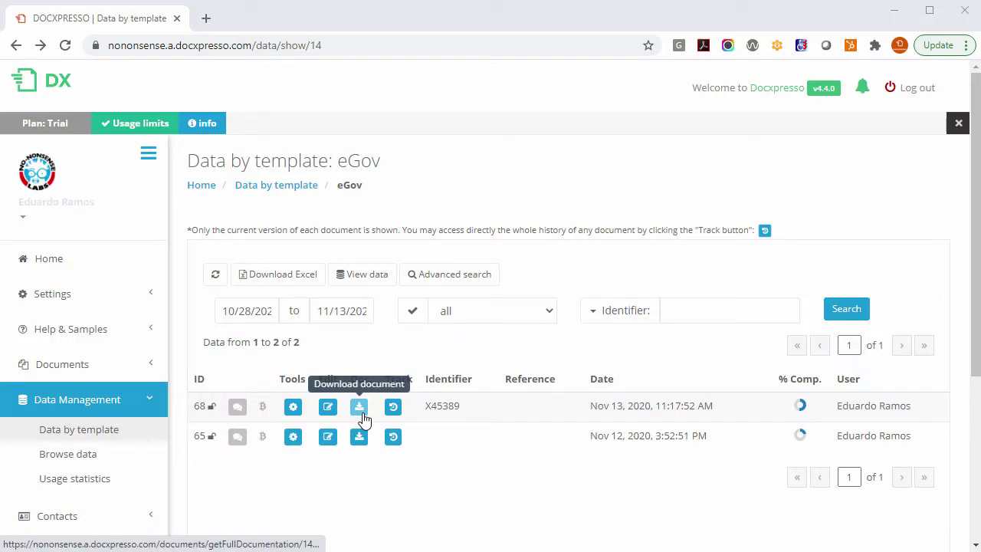
Step: Download the resubmitted document zip and inspect its attachments folder in WinRAR
click(357, 412)
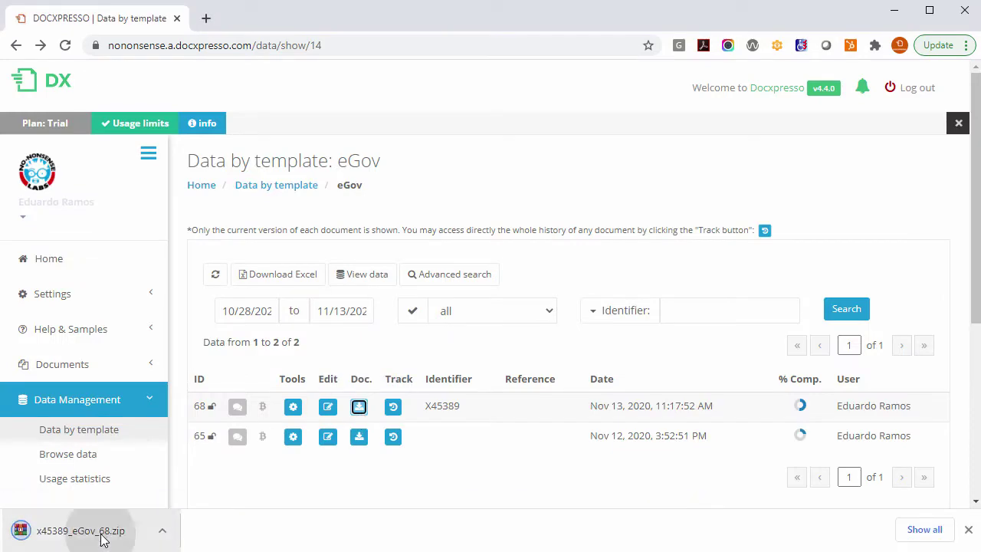
click(72, 532)
double_click(99, 235)
double_click(65, 219)
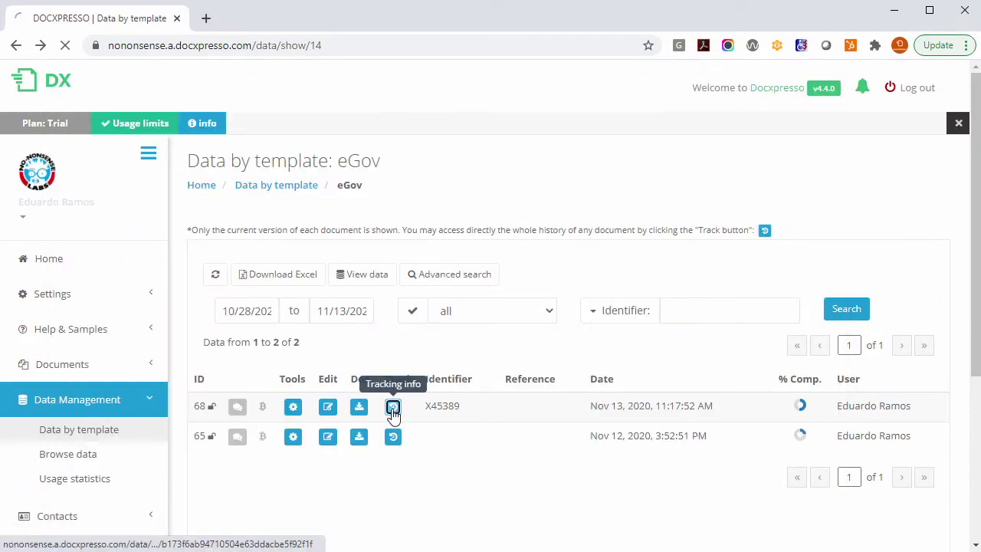
Step: Compare the differences between the last two versions of document 68
click(391, 404)
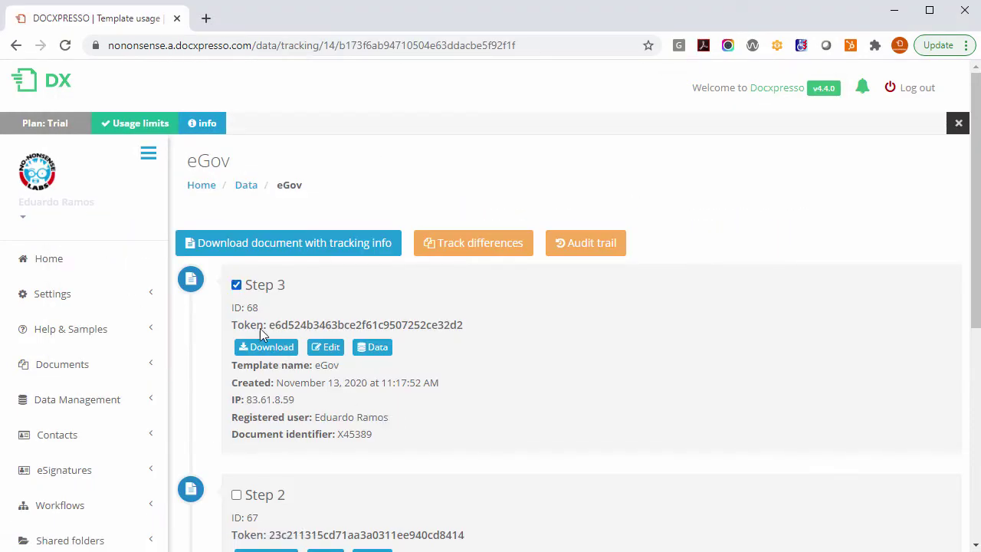
click(488, 254)
scroll(536, 276, down, 3)
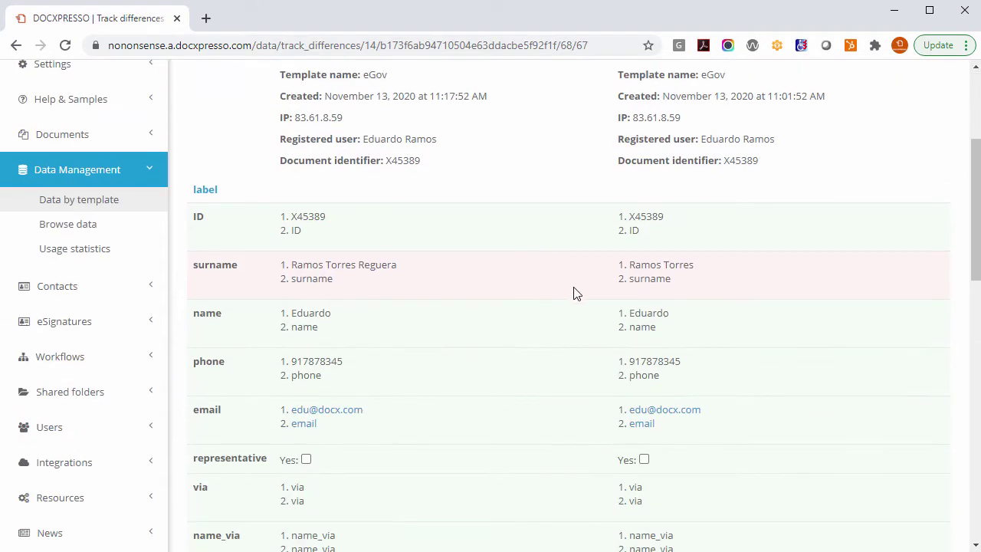
drag(694, 264, 285, 268)
key(alt+Left)
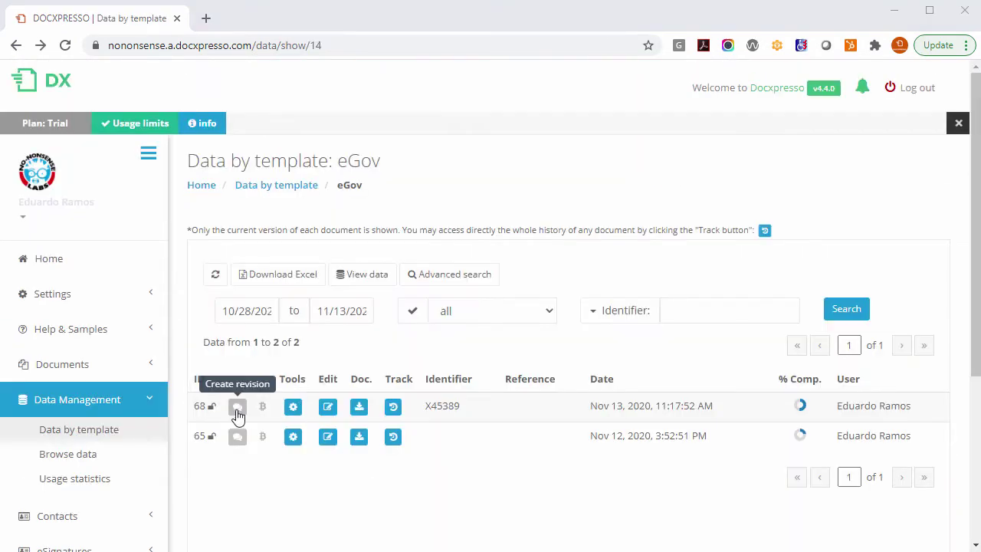
Step: Record an Accepted revision with a comment for document 68 and view its blockchain details
click(237, 406)
click(446, 214)
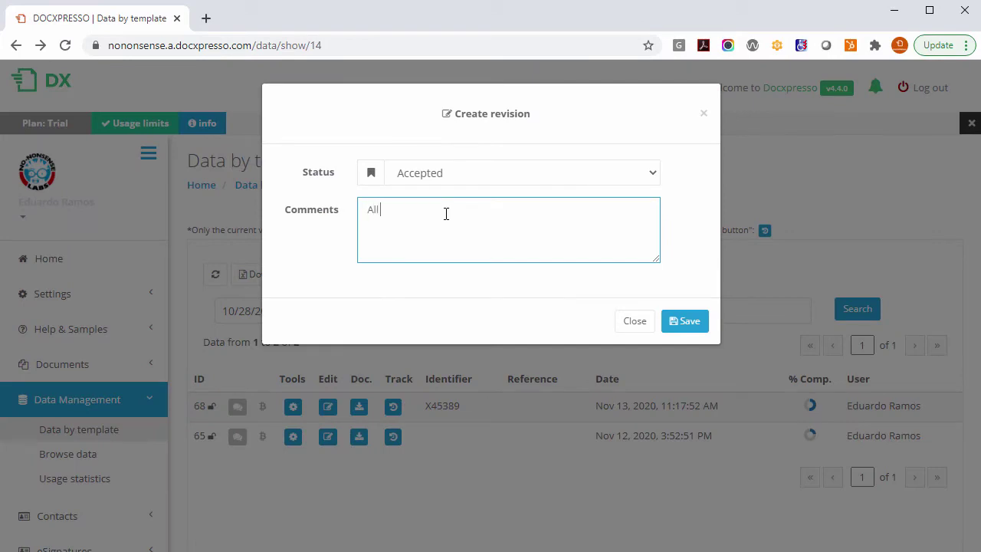
click(681, 321)
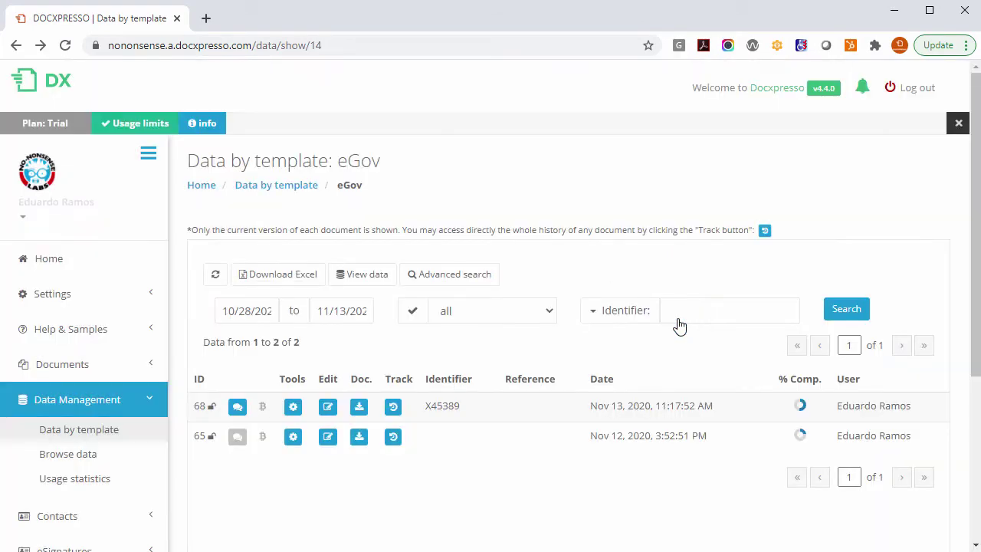
click(293, 406)
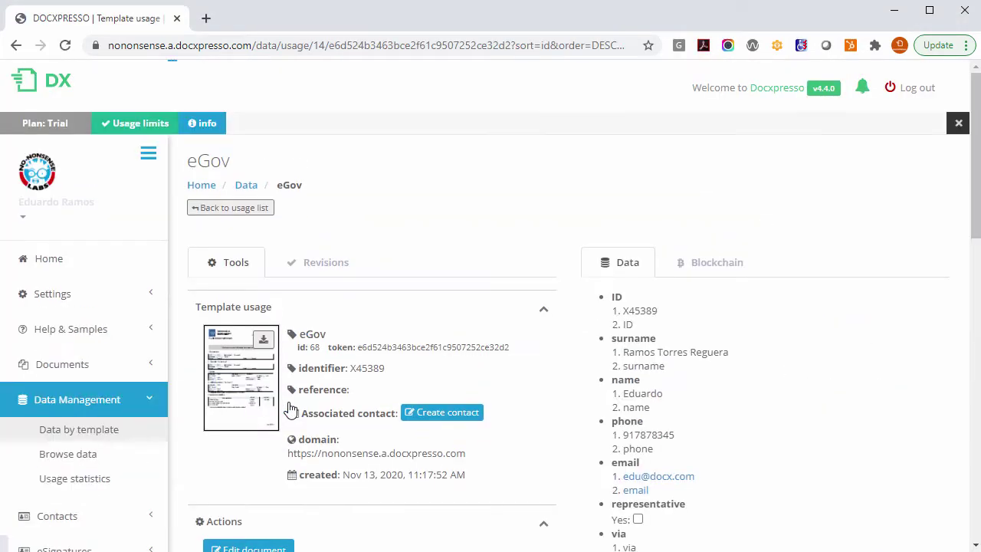
click(689, 264)
Step: Anchor document 68 to the Bitcoin blockchain and review the result
click(744, 357)
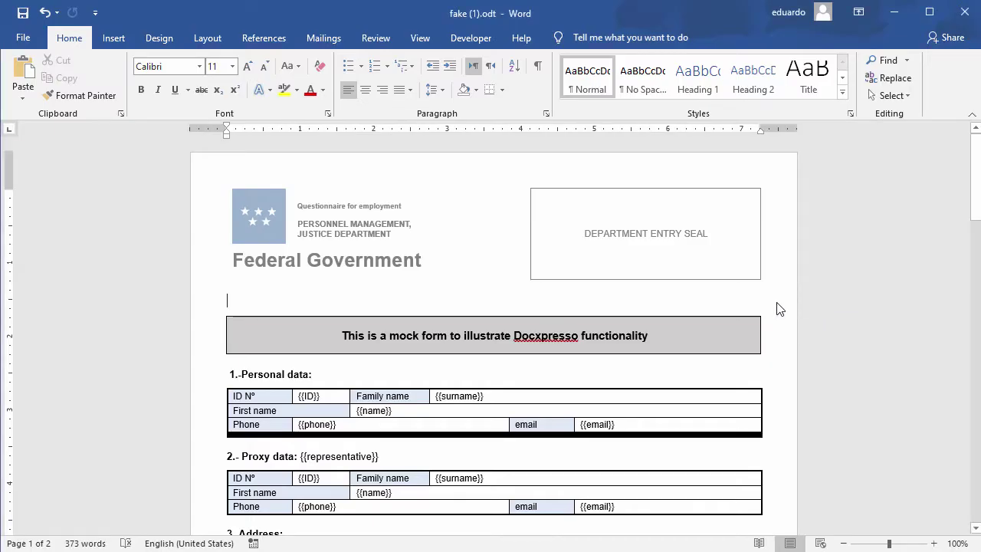
scroll(776, 306, down, 3)
scroll(764, 302, down, 4)
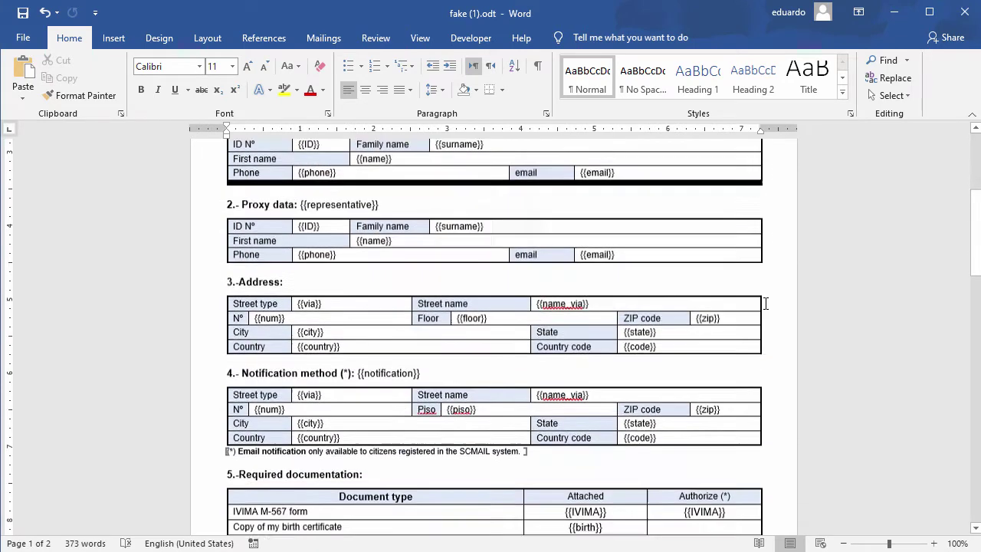
scroll(764, 303, up, 4)
scroll(765, 302, up, 1)
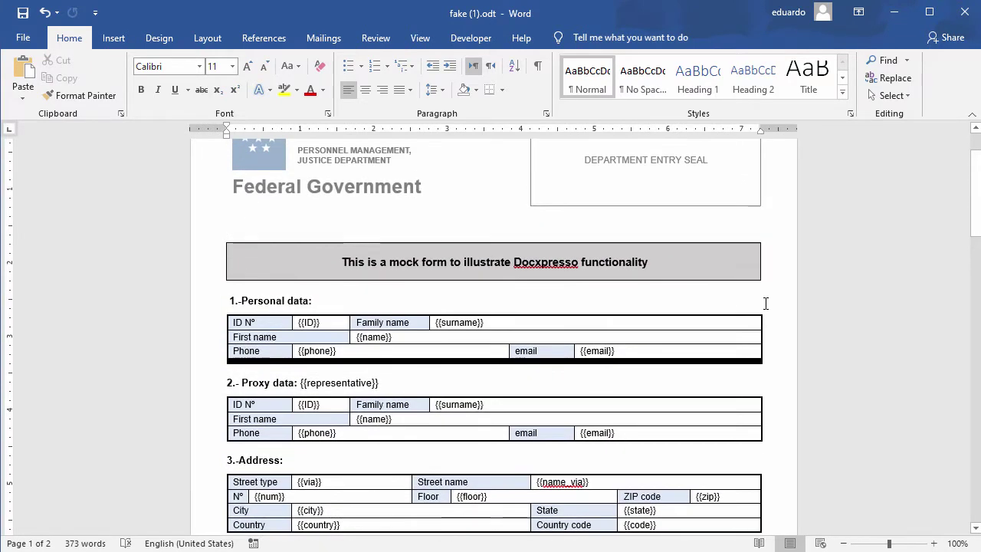
scroll(765, 303, up, 1)
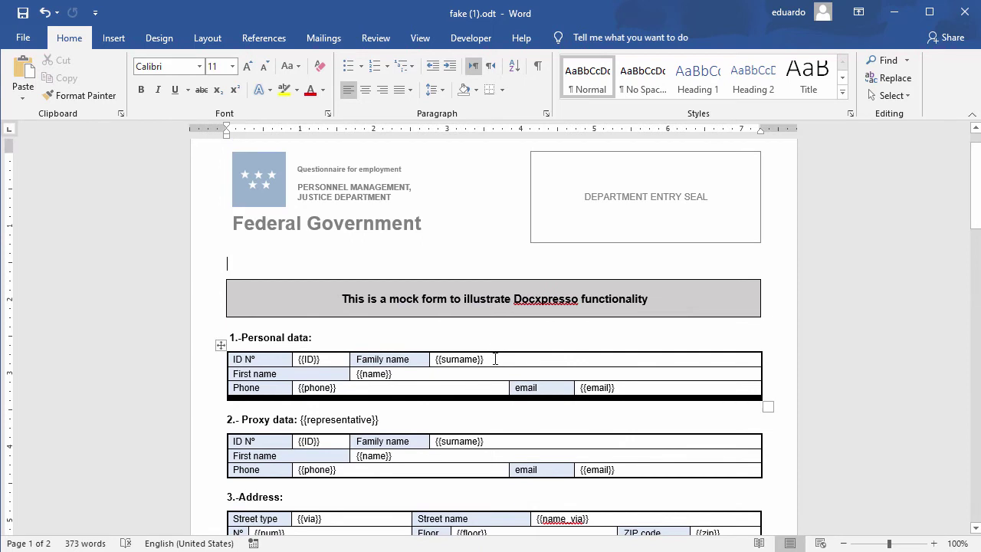
Step: Save fake (1).odt in Word and drop it onto Docxpresso's upload area
drag(492, 358, 434, 359)
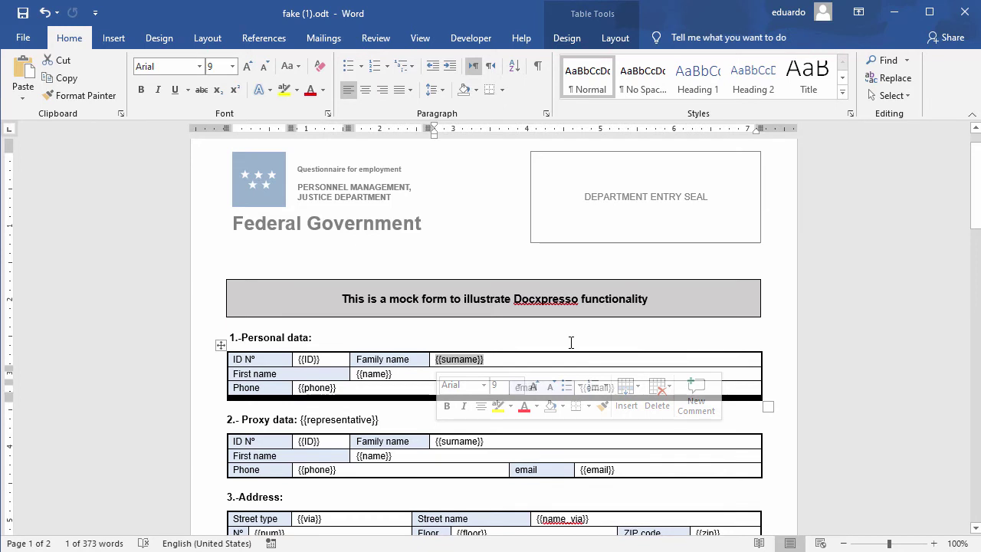
click(22, 20)
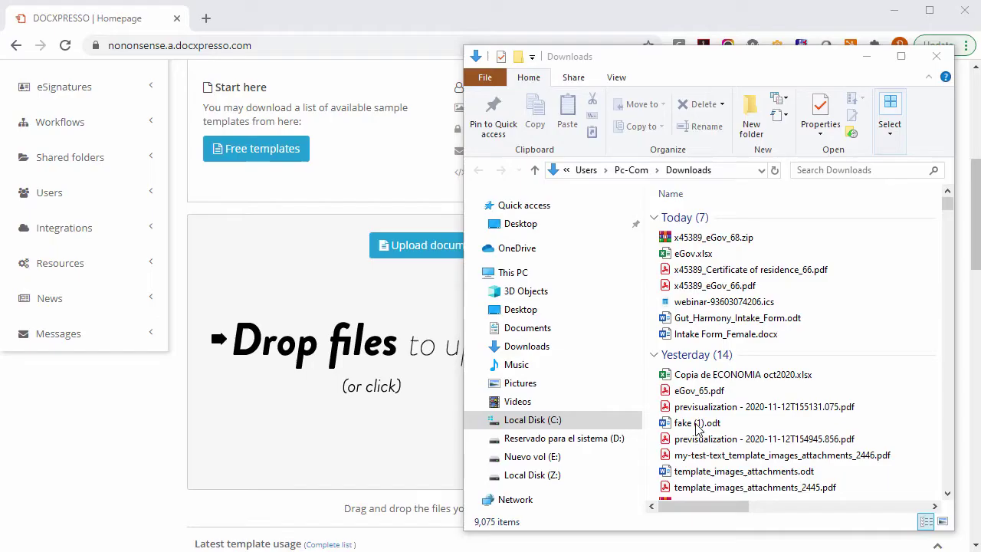
click(679, 426)
drag(679, 426, 335, 411)
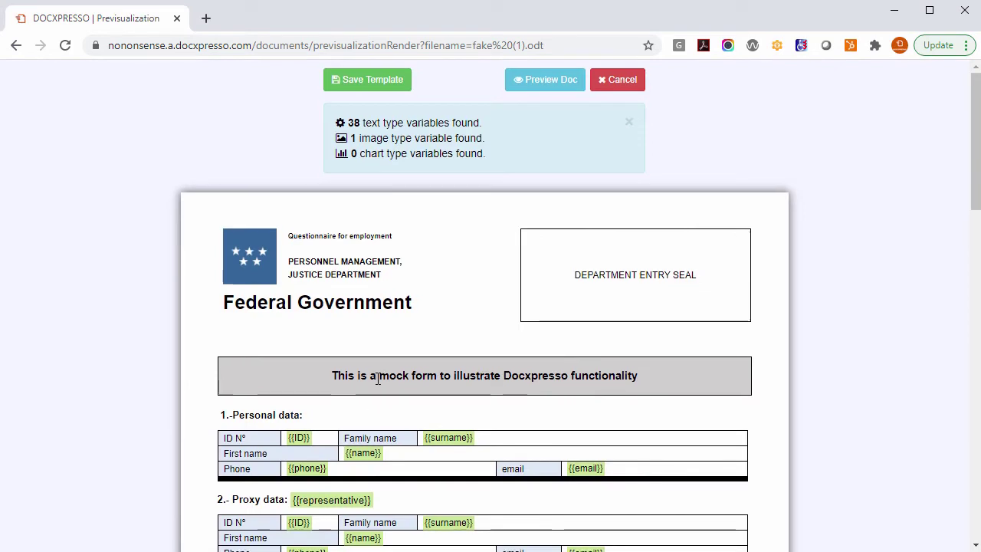
Step: Save the previewed upload as template 'eGov doc' under the Tests category
scroll(375, 376, down, 2)
scroll(377, 376, up, 2)
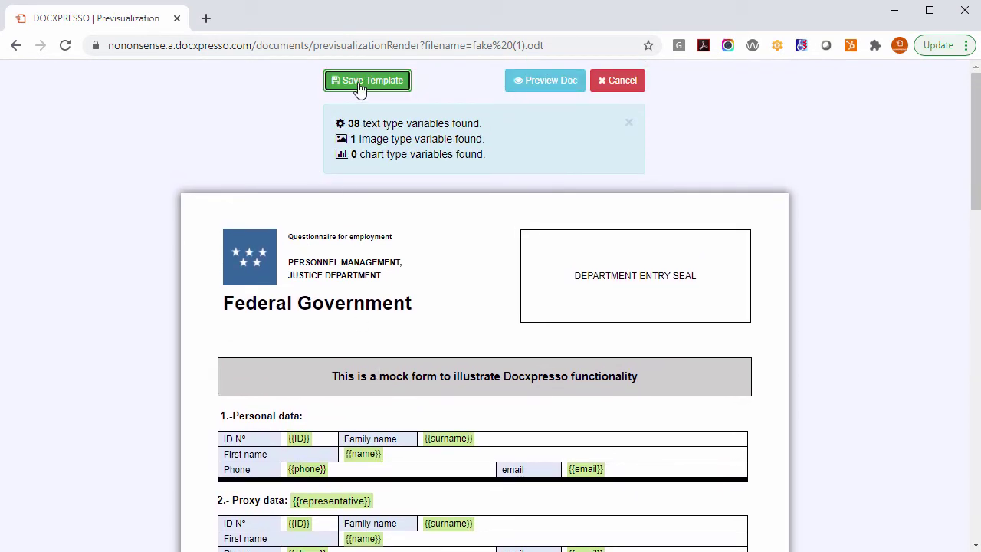
click(367, 80)
drag(433, 158, 386, 155)
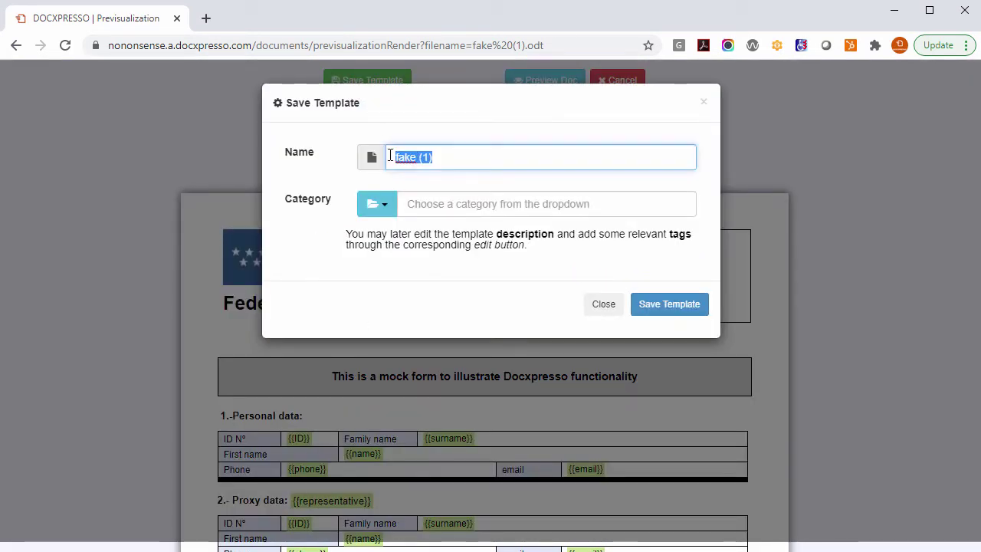
text(eGov doc)
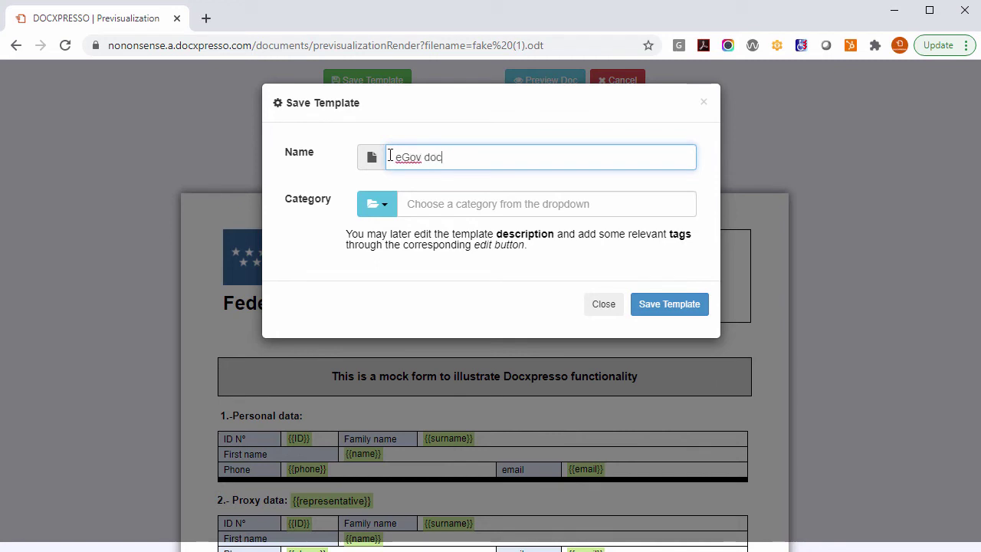
click(377, 204)
click(425, 245)
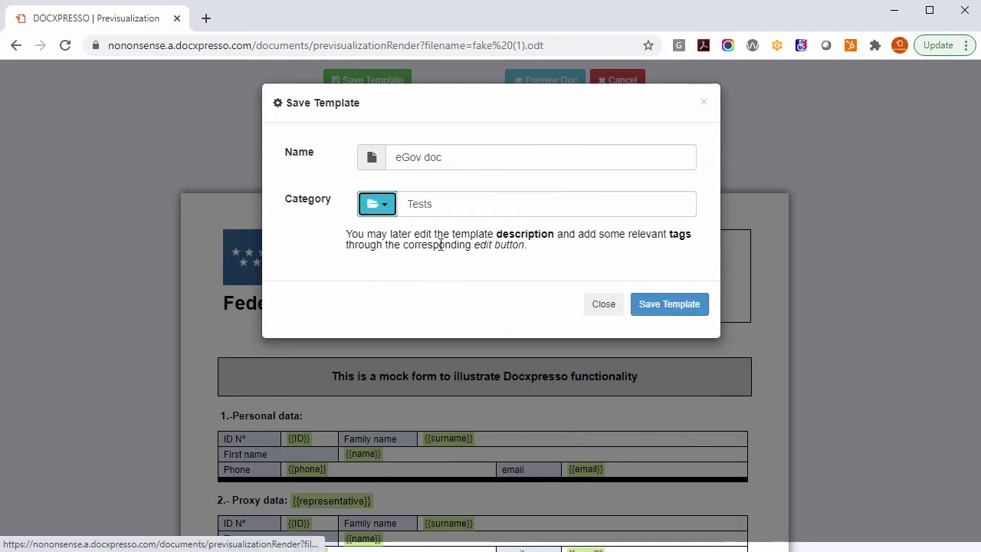
click(693, 314)
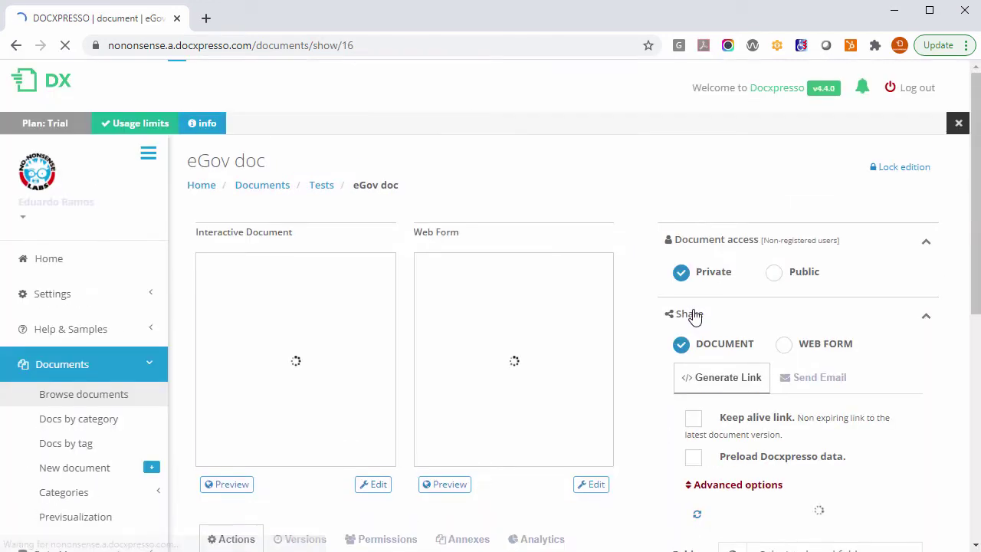
Step: In the interactive document's template editor, set the sigdate field's format to date
click(374, 487)
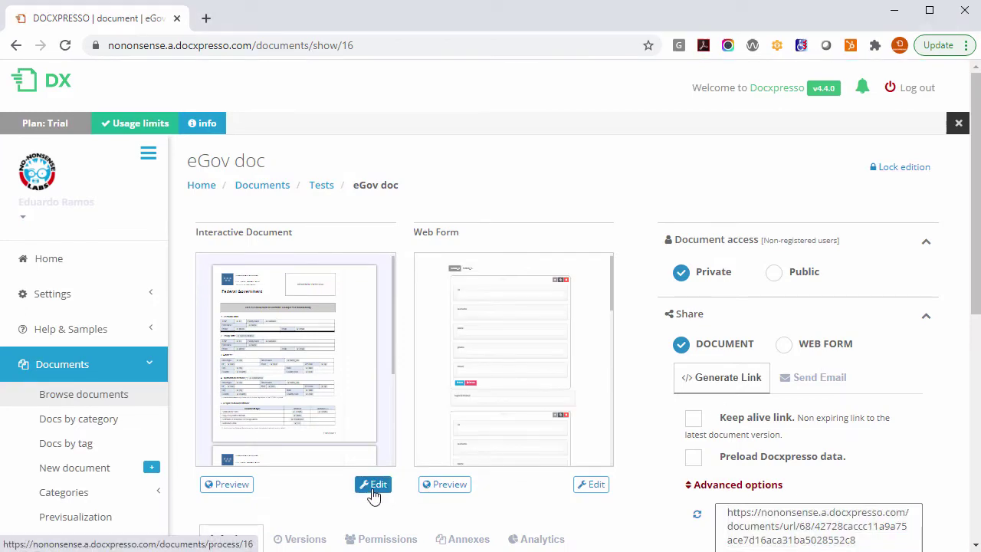
scroll(462, 384, down, 5)
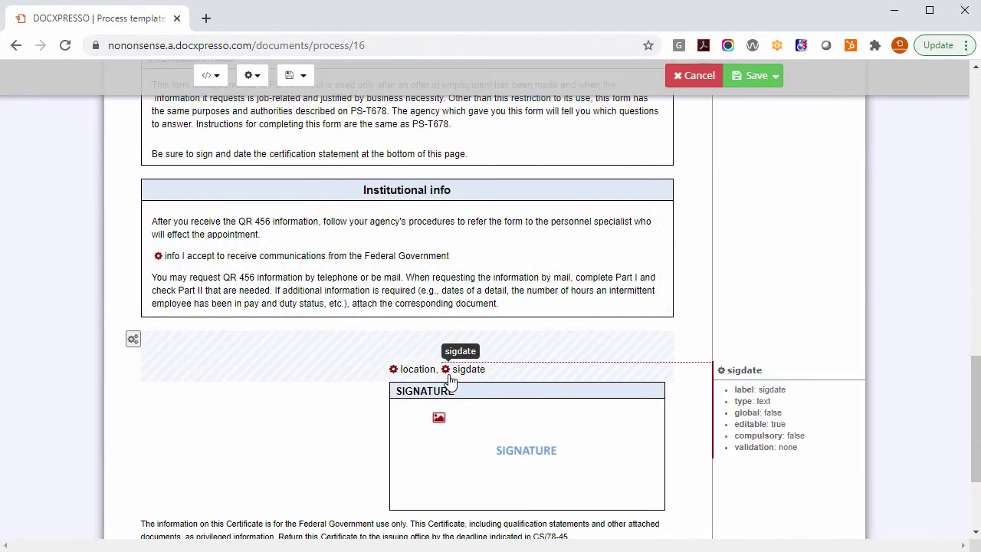
click(465, 376)
click(440, 251)
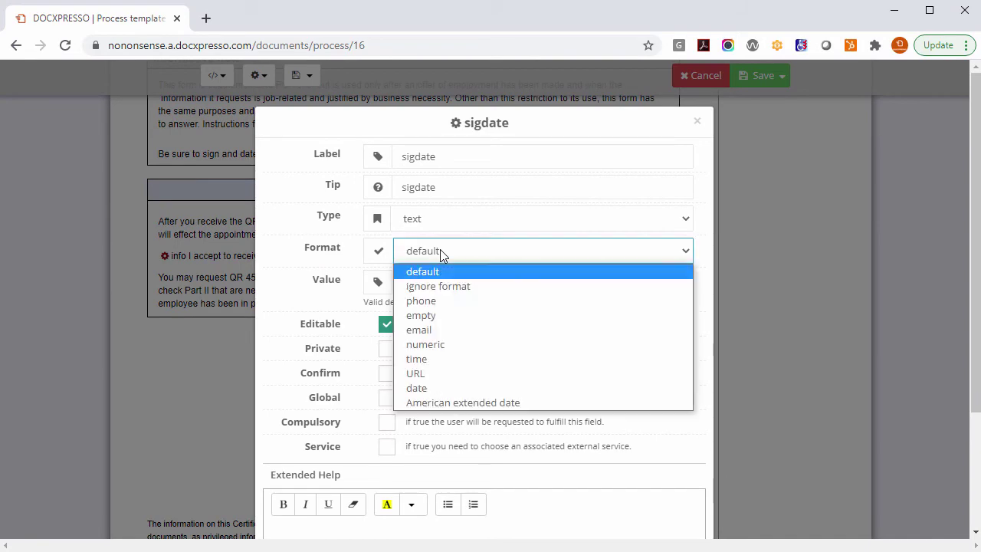
click(428, 389)
scroll(650, 282, down, 5)
click(681, 472)
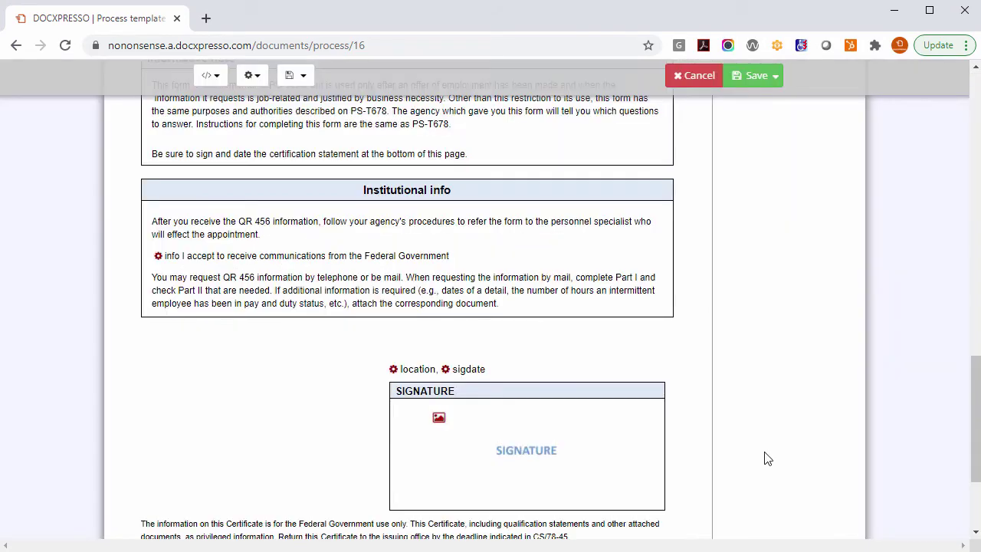
Step: Set the SIGNATURE image's source to Signature pad
click(536, 455)
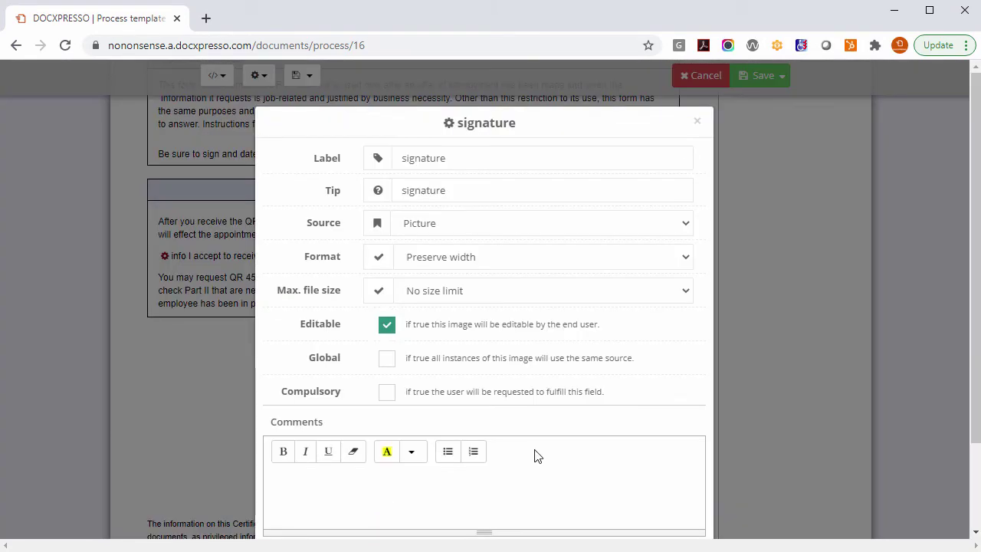
click(462, 223)
click(460, 258)
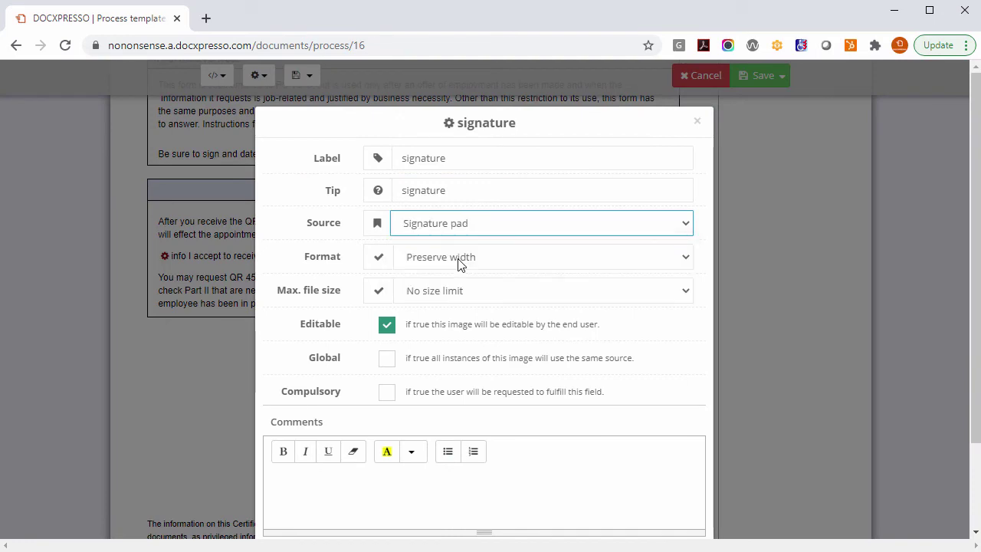
scroll(577, 369, down, 2)
click(663, 469)
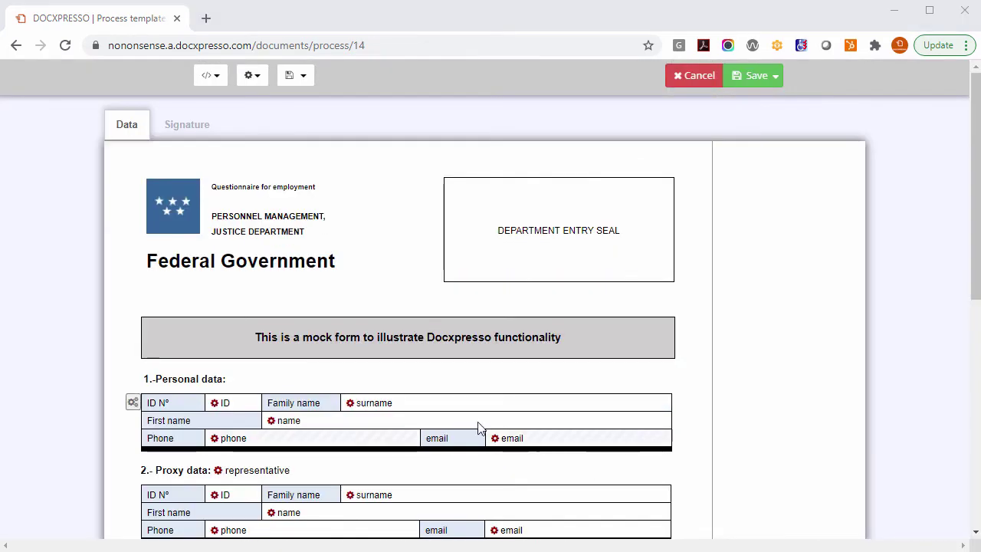
Step: Check the personal data table's block settings, then apply the proxy table's visibility settings (shown only when representative is Yes)
click(134, 403)
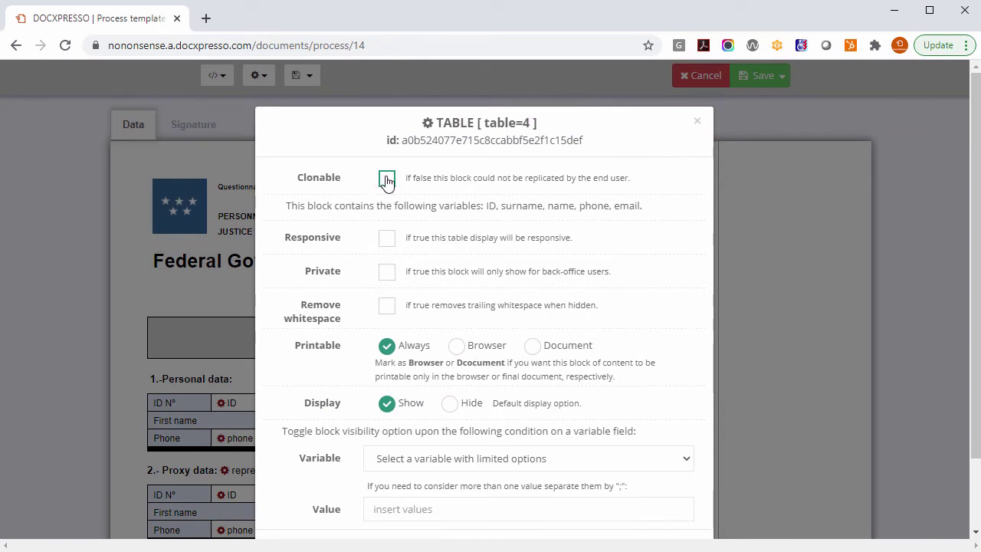
click(697, 121)
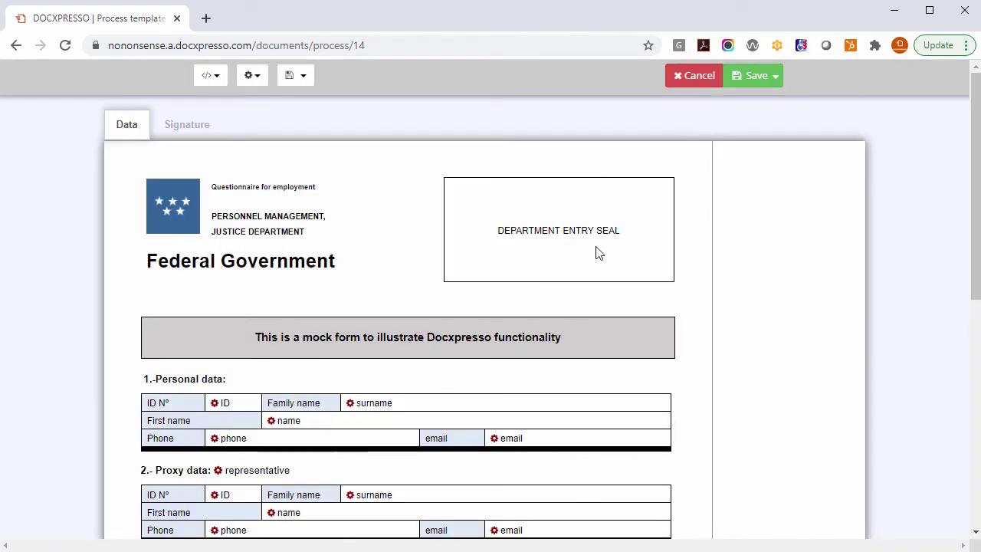
click(133, 494)
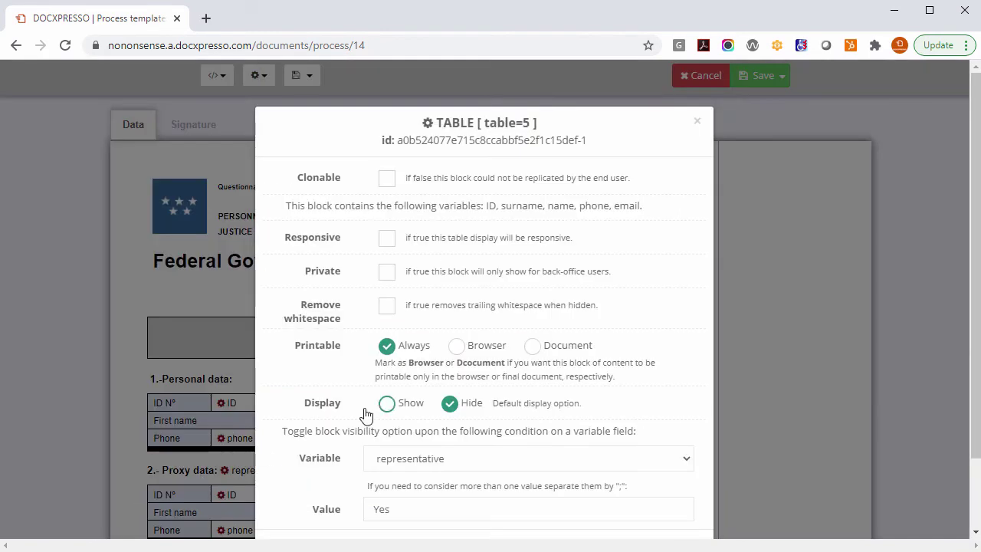
scroll(366, 414, down, 1)
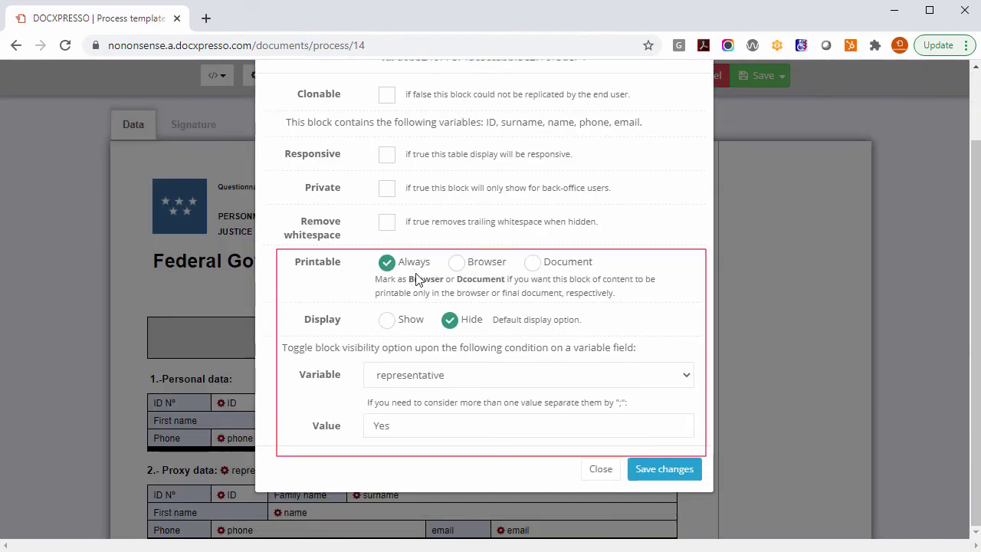
click(657, 472)
Step: Save the eGov template with Save & Exit
click(775, 75)
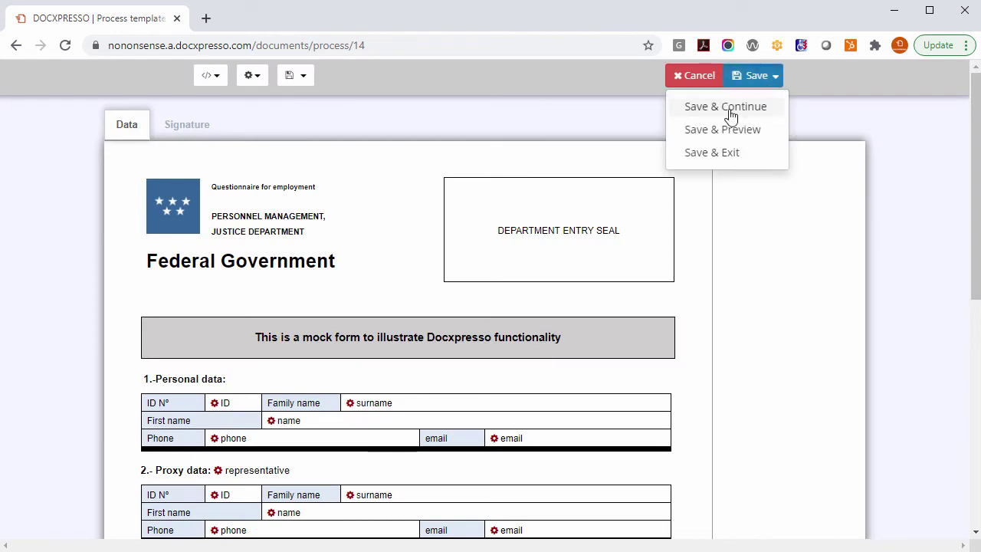
click(721, 157)
click(698, 349)
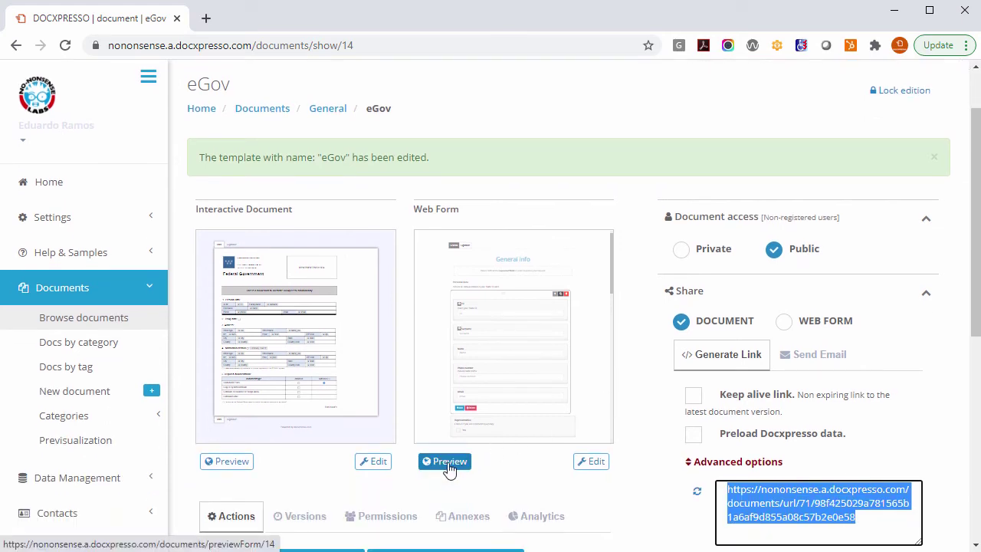
Step: Preview the eGov template as a web form and scroll through it
click(444, 461)
scroll(519, 365, down, 5)
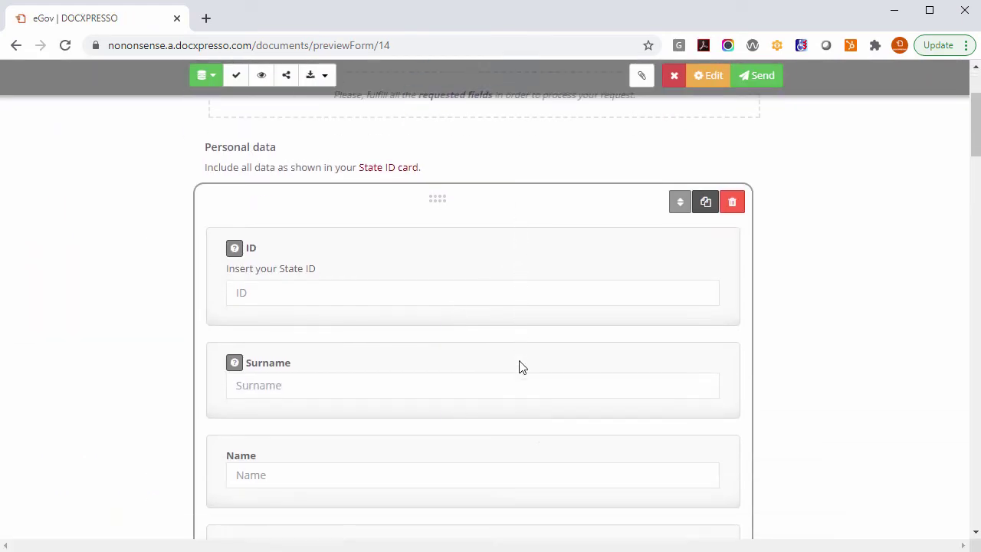
scroll(518, 370, down, 3)
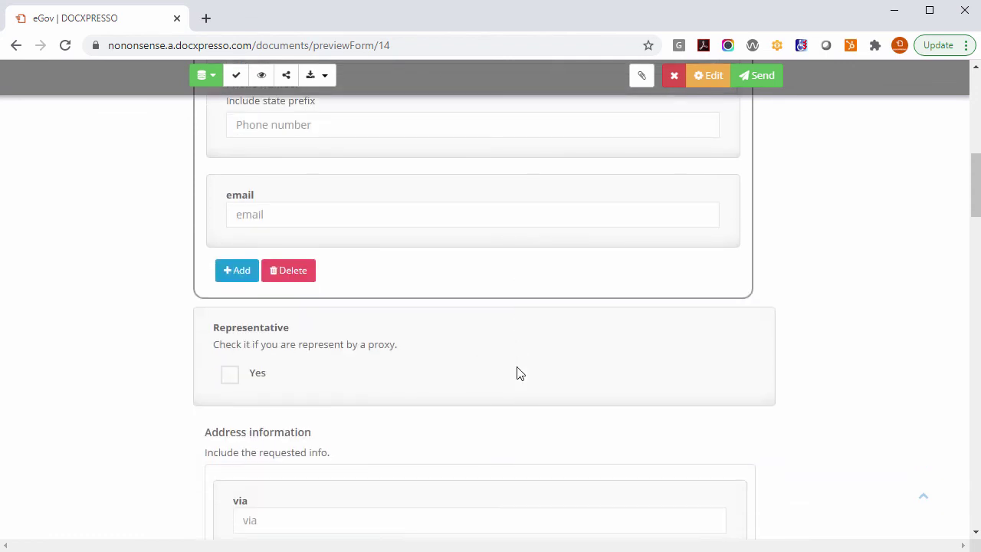
scroll(519, 374, down, 1)
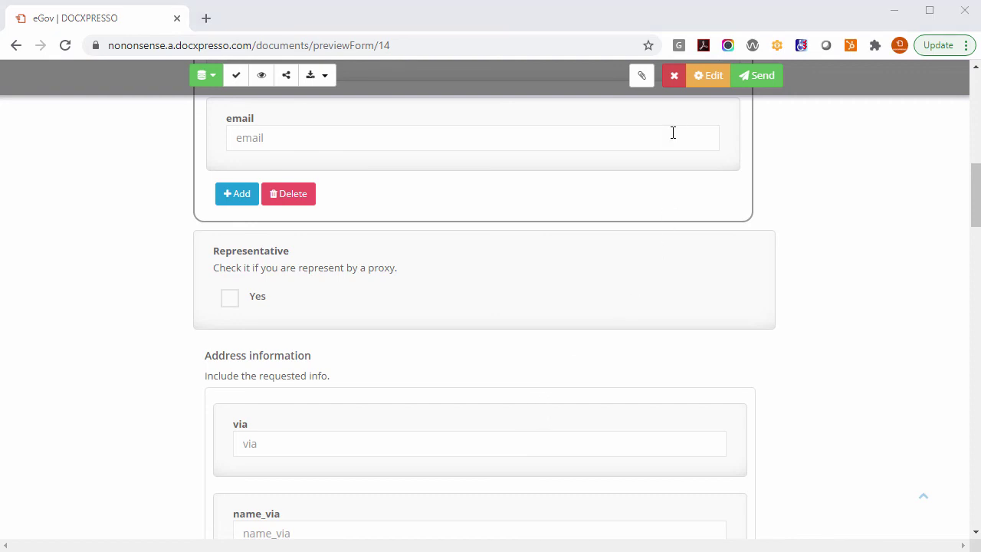
Step: Leave the web form preview without saving and return to the Docxpresso home page
click(675, 84)
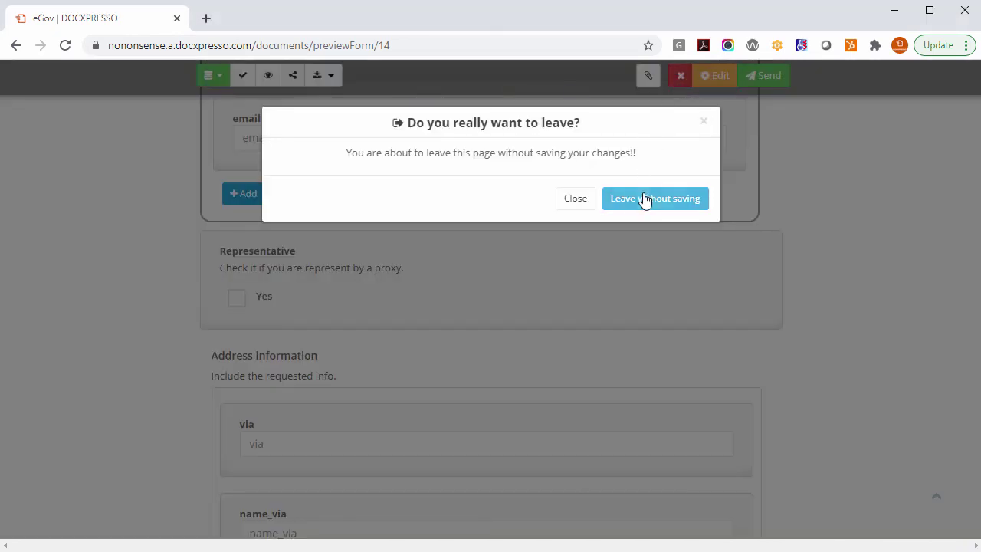
click(642, 199)
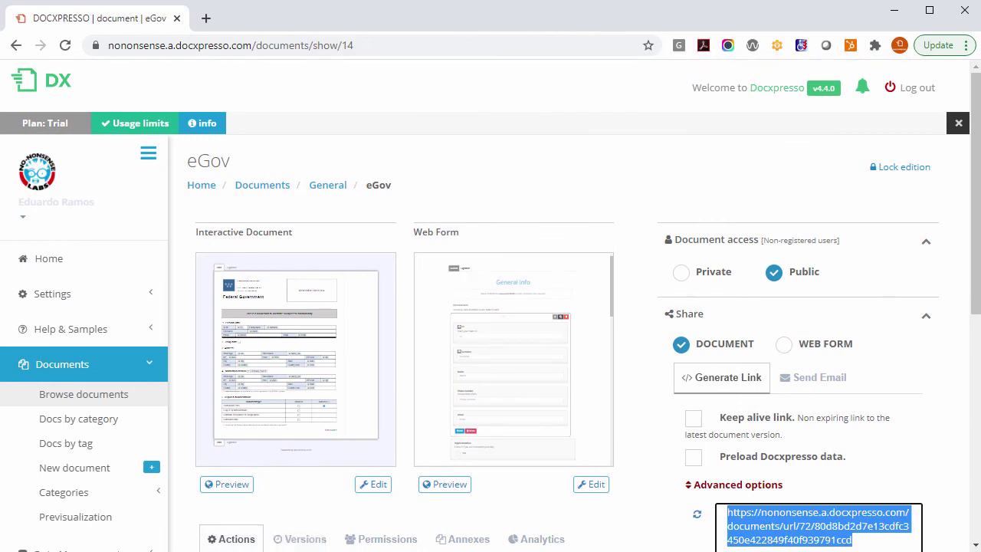
click(57, 269)
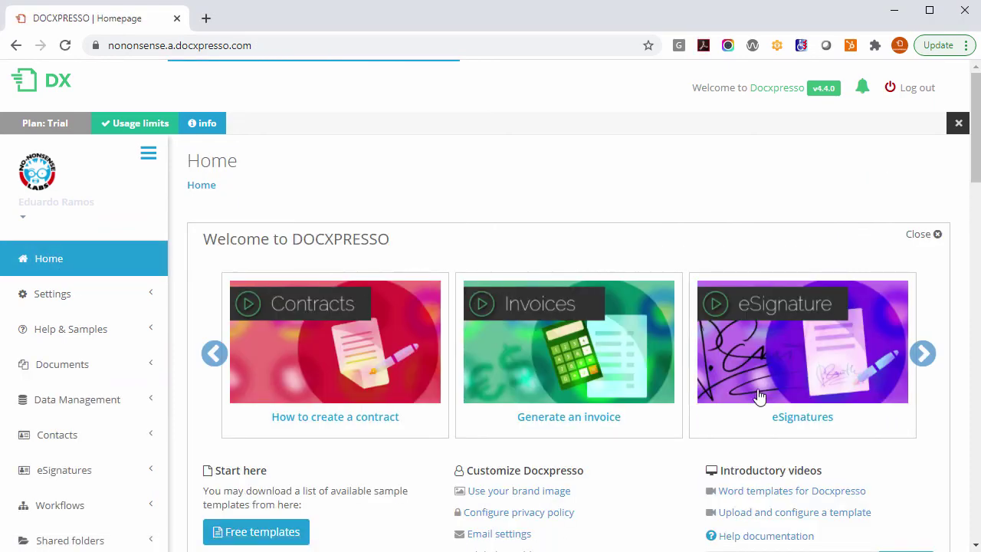